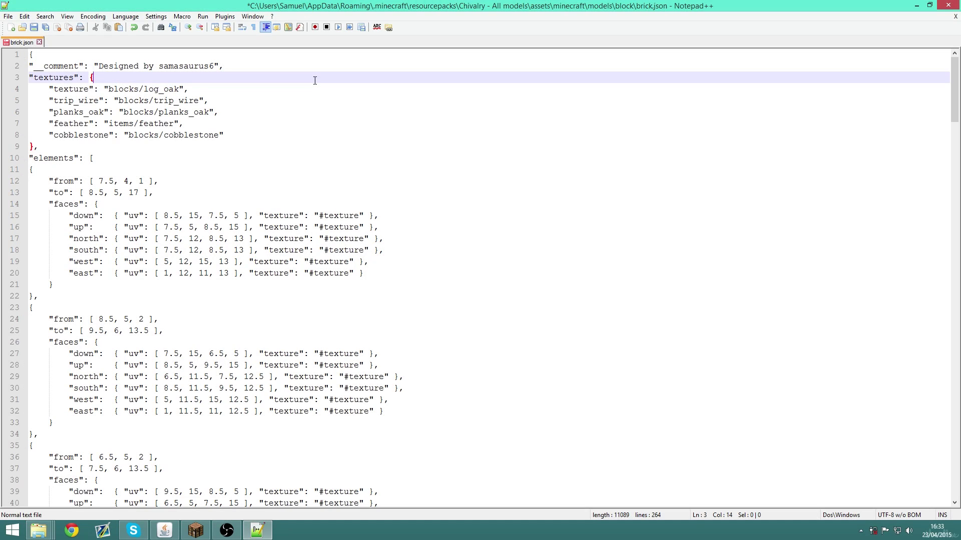
Scroll down through brick.json past the earlier cube elements
click(302, 58)
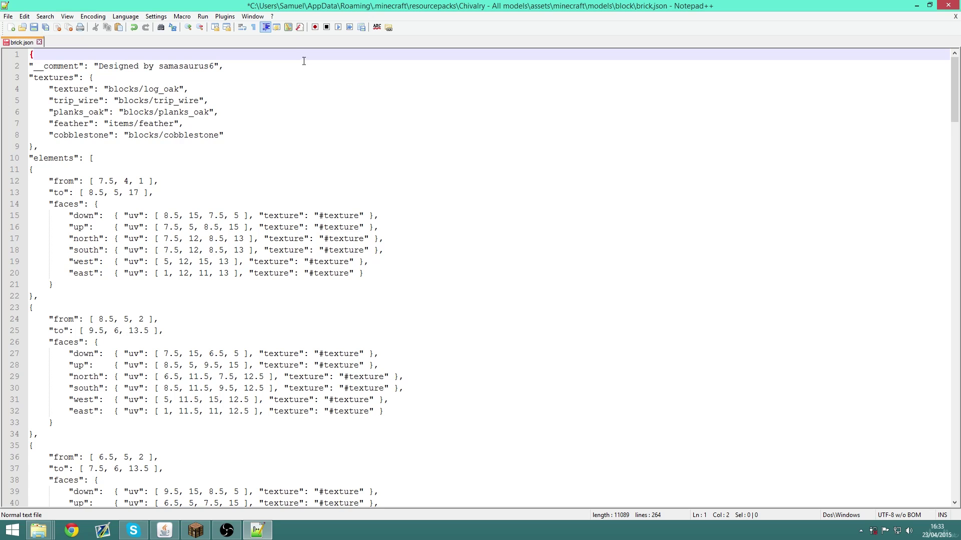
scroll(467, 185, down, 2)
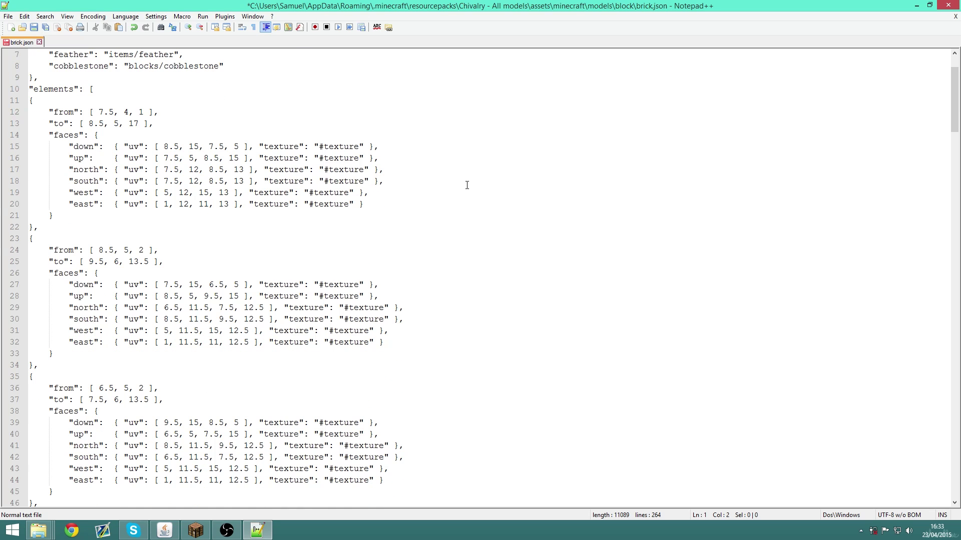
scroll(467, 185, down, 2)
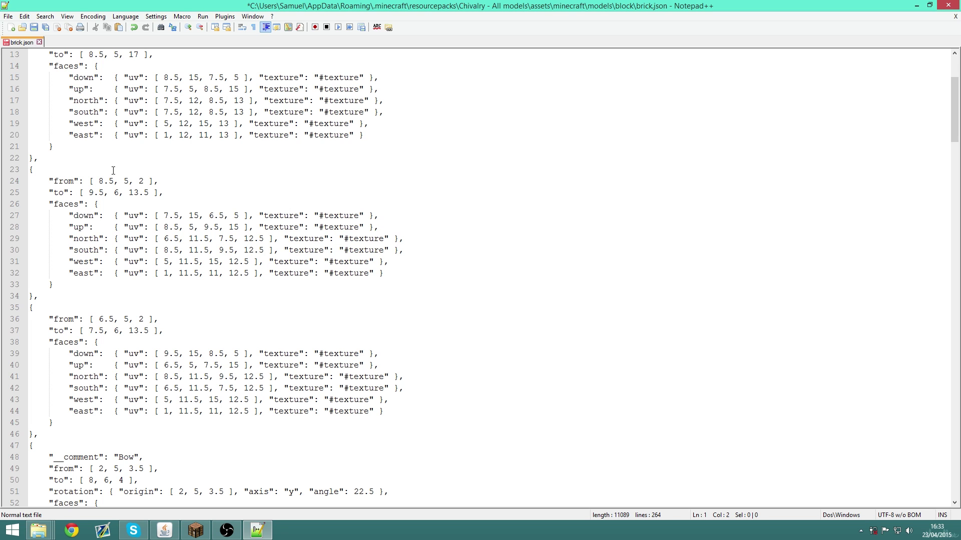
scroll(318, 171, down, 4)
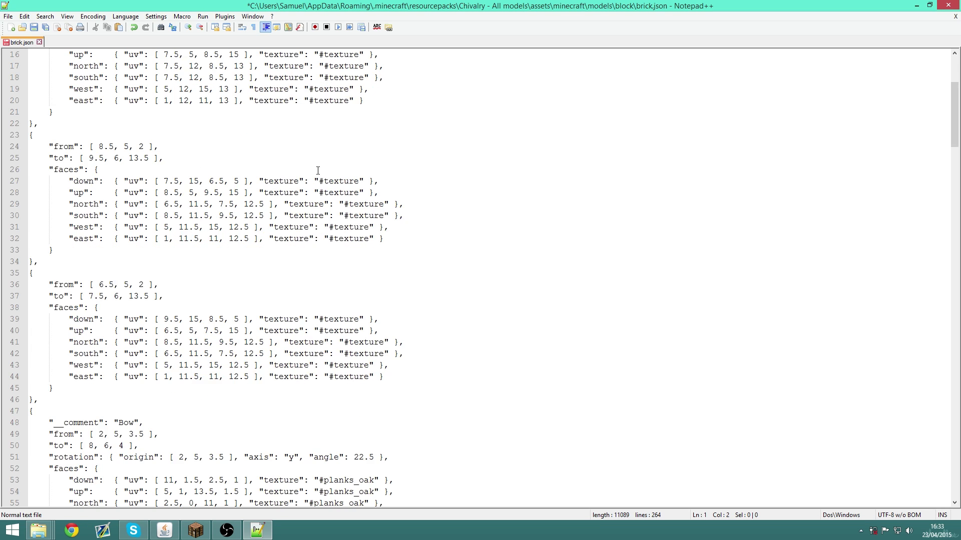
scroll(315, 172, down, 2)
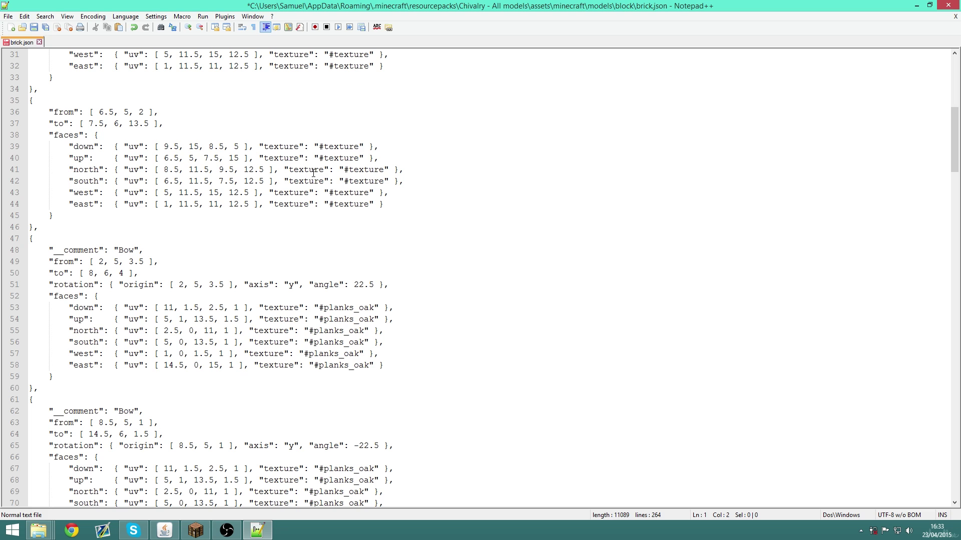
scroll(305, 174, down, 1)
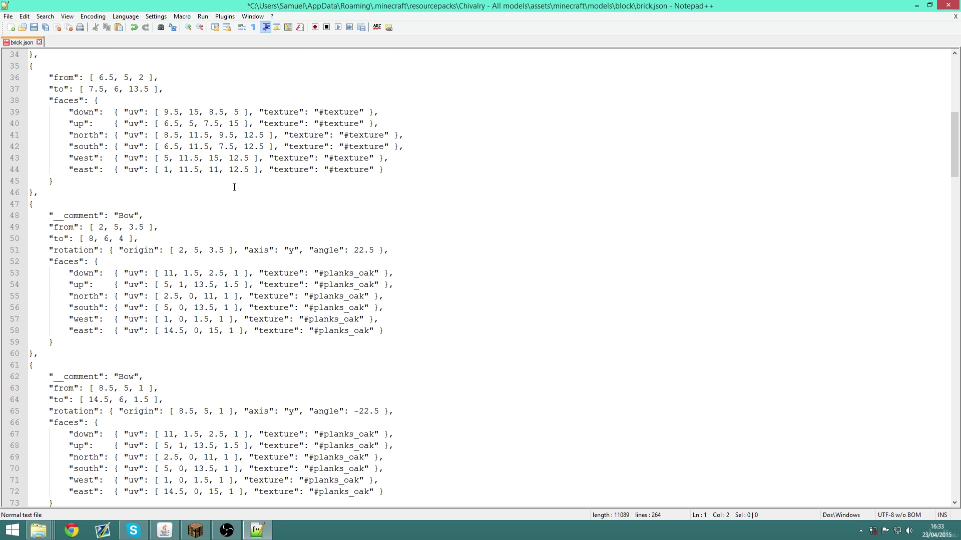
scroll(192, 190, down, 1)
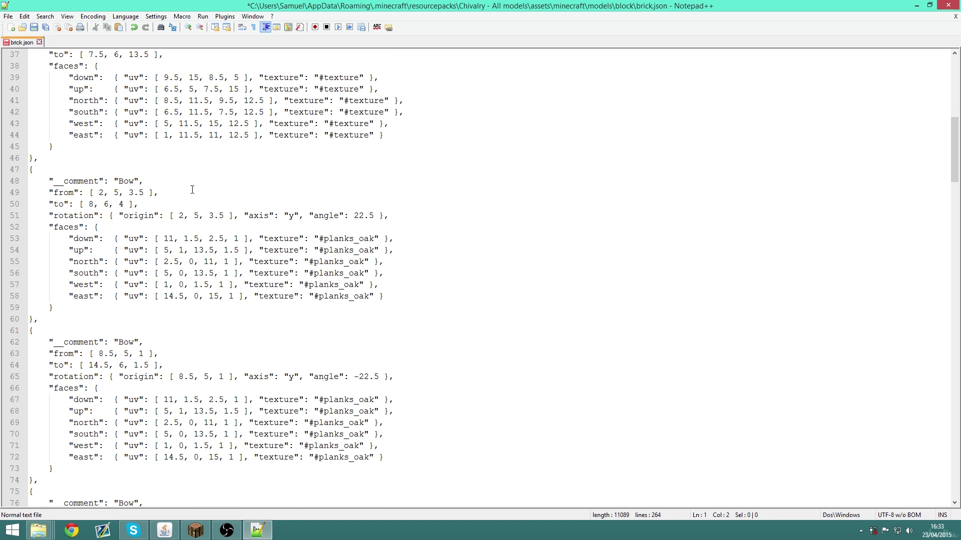
Place the caret on the opening brace of the first "Bow" element at line 47
click(173, 171)
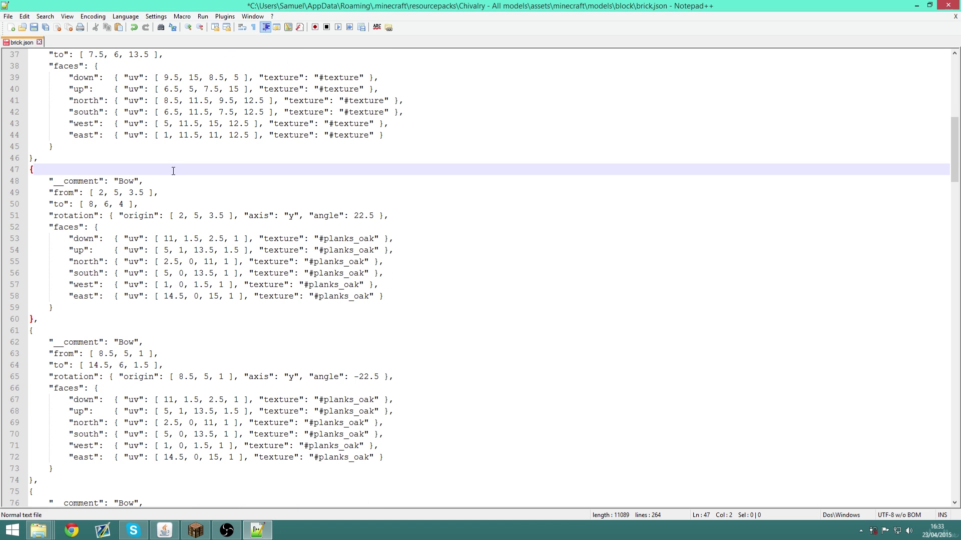
click(279, 158)
scroll(364, 166, down, 1)
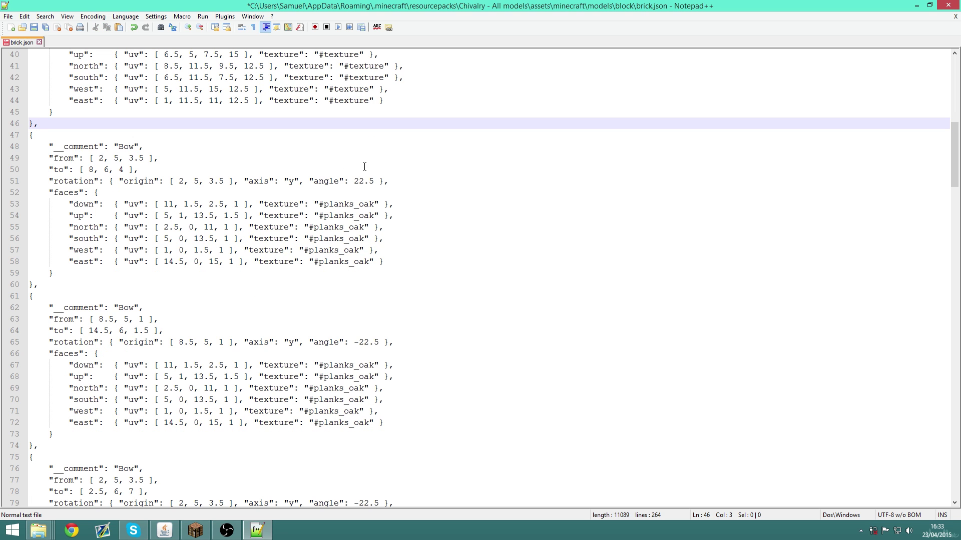
click(100, 136)
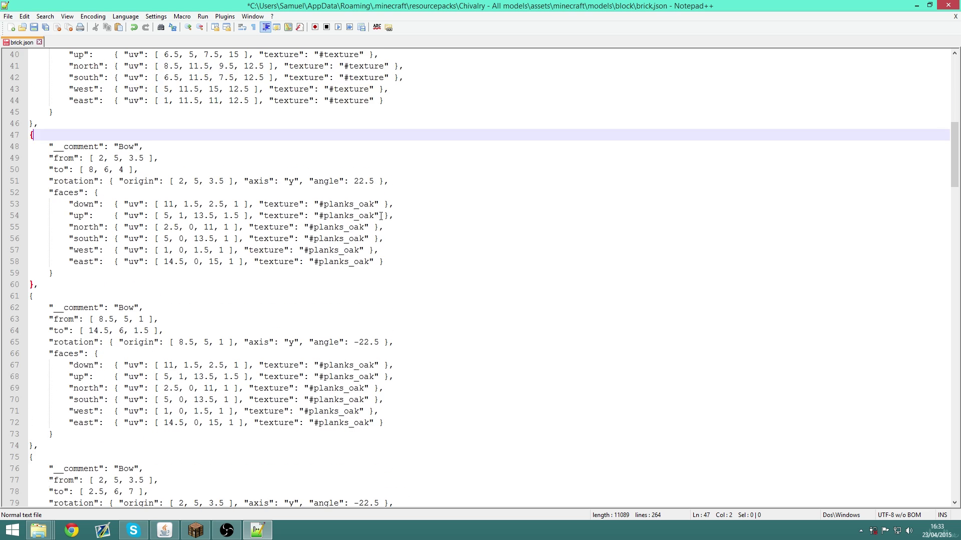
scroll(381, 216, down, 3)
scroll(350, 211, up, 3)
drag(112, 136, 246, 285)
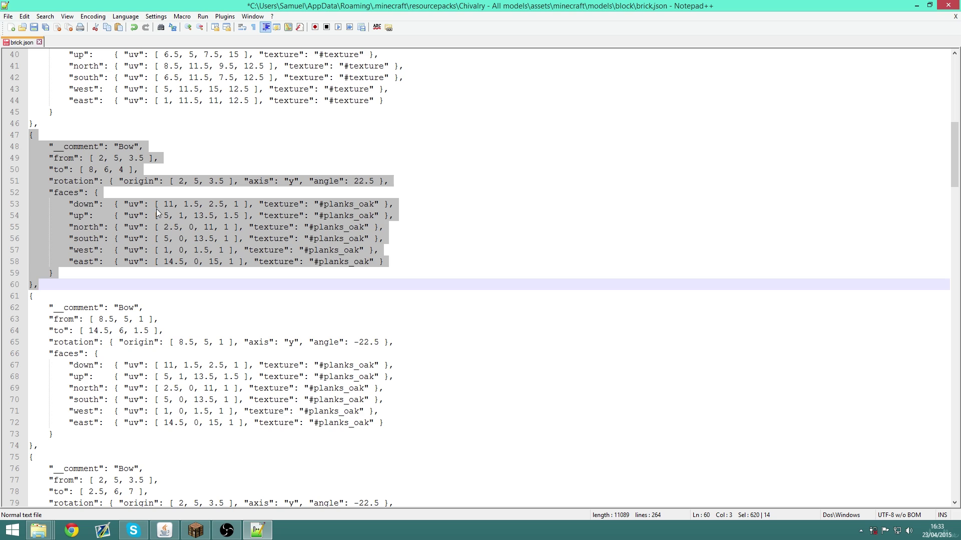
click(147, 190)
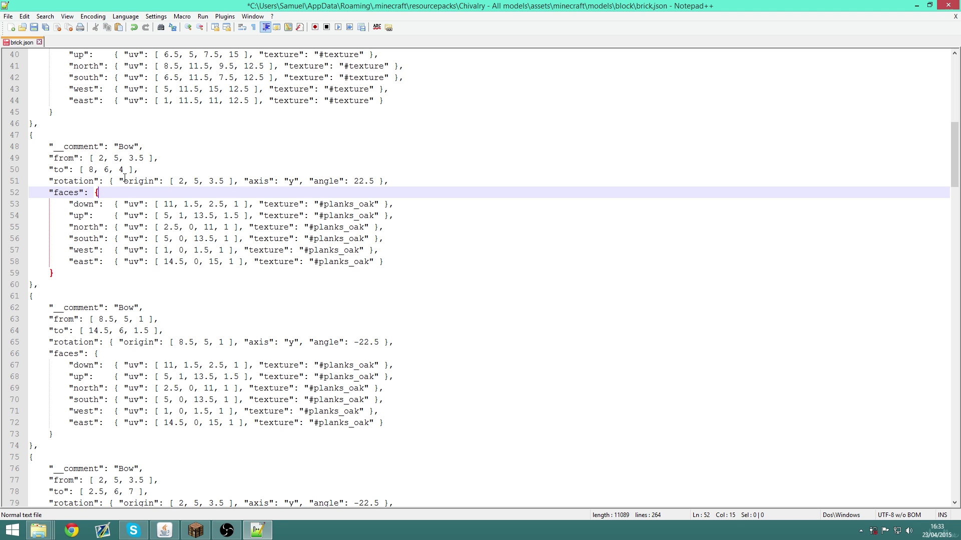
click(120, 180)
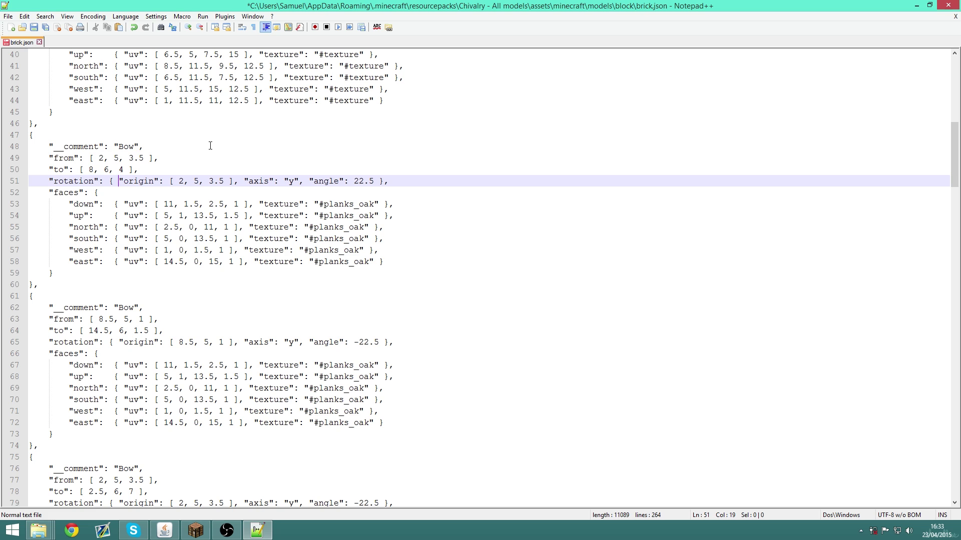
scroll(406, 157, up, 5)
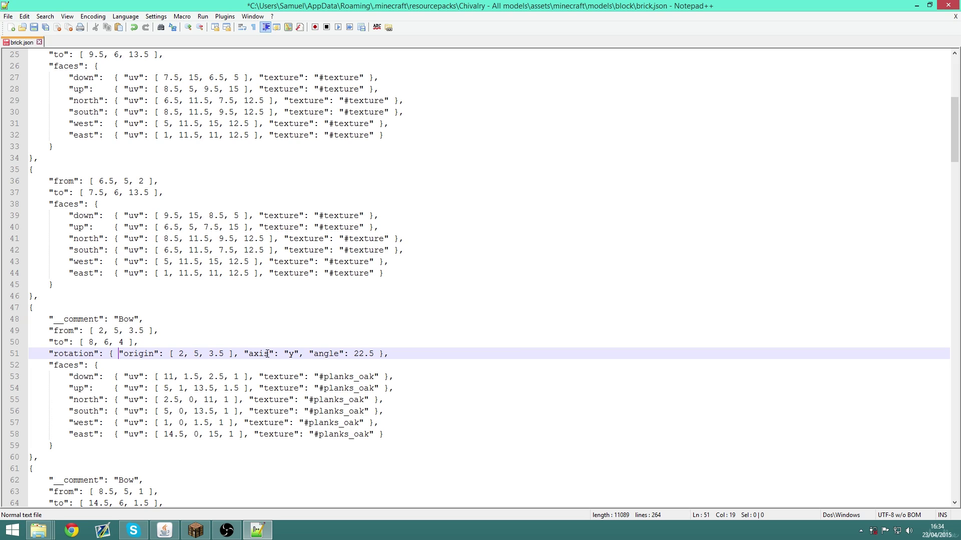
Scroll to the end of brick.json, down to the display section
scroll(349, 322, down, 20)
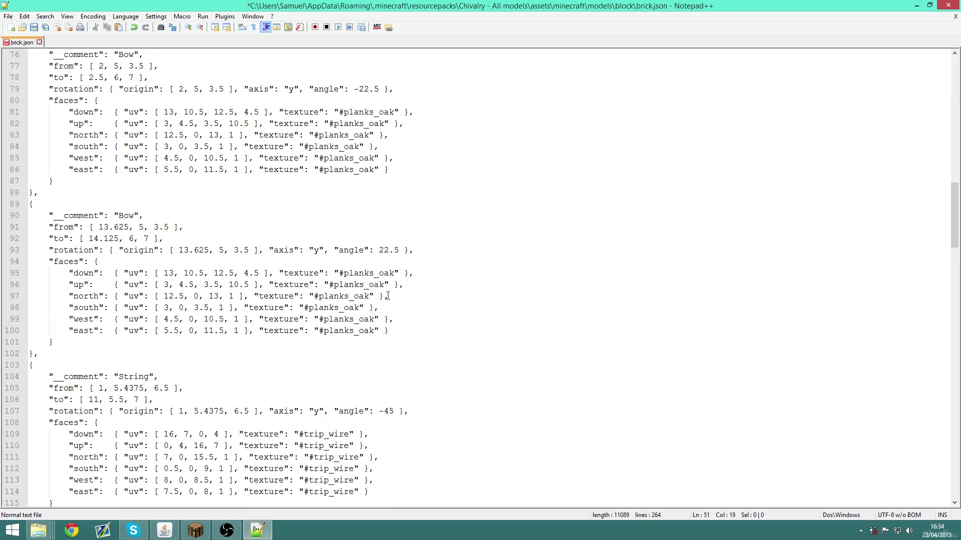
scroll(388, 295, down, 18)
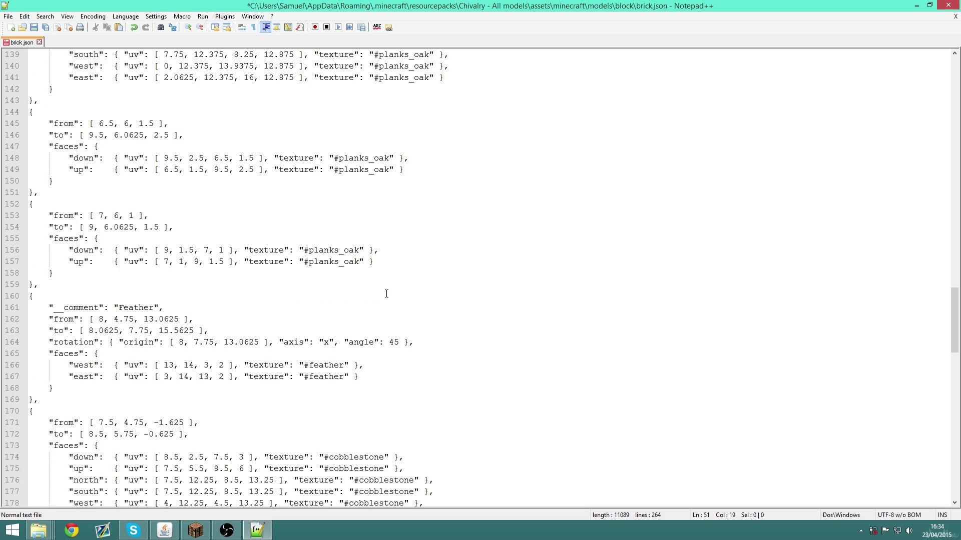
scroll(386, 294, down, 3)
scroll(386, 294, down, 20)
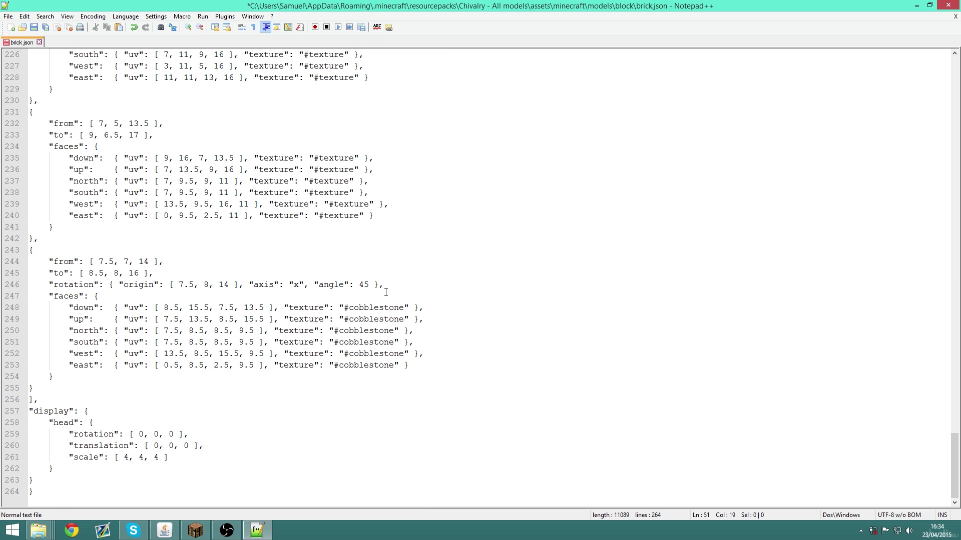
click(397, 287)
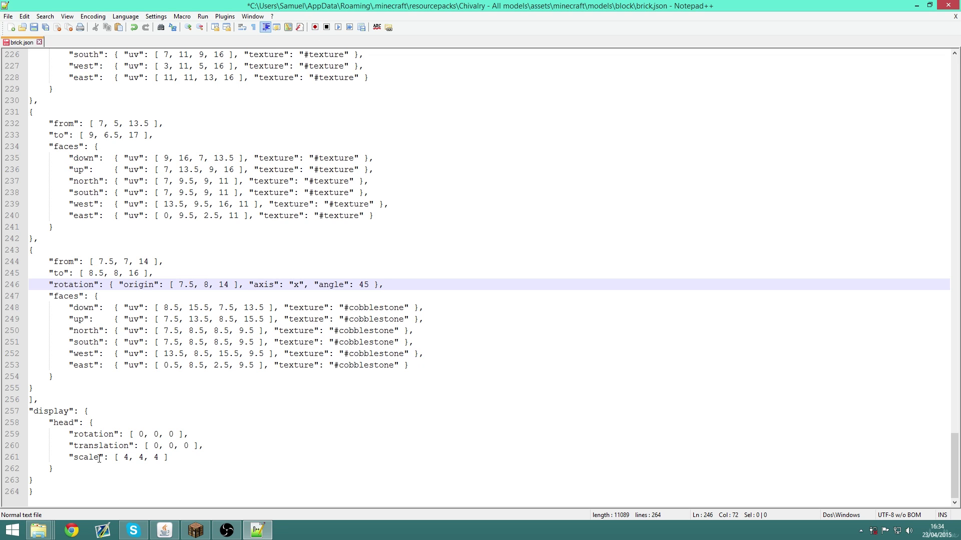
Change the head display scale line from [ 4, 4, 4 ] to [ 5, 5, 5 ]
drag(73, 458, 169, 457)
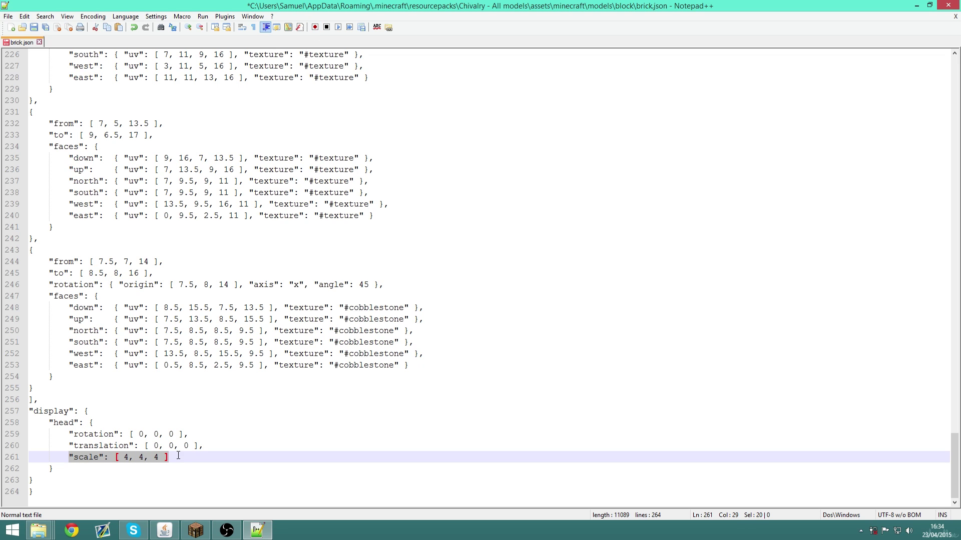
click(158, 457)
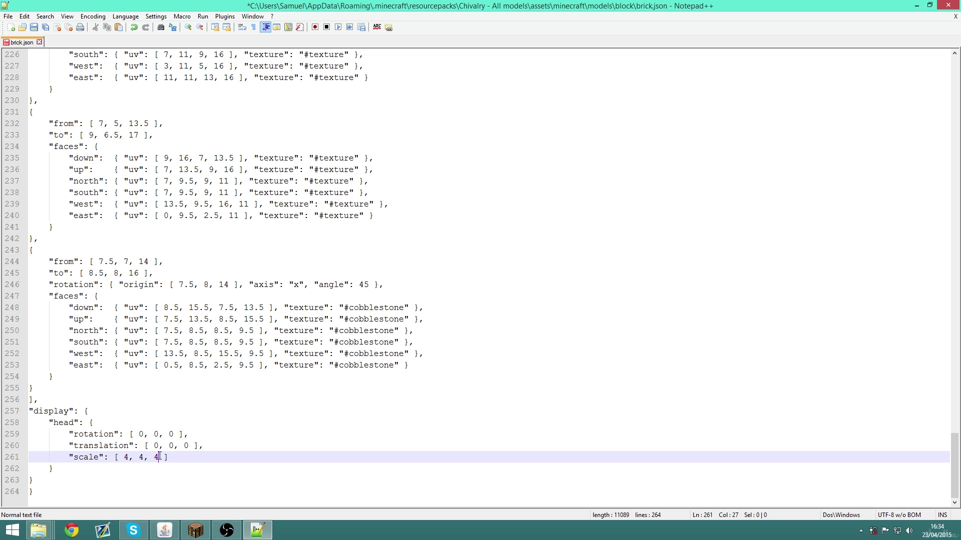
double_click(159, 457)
text(5)
click(143, 457)
key(BackSpace)
text(5)
double_click(130, 457)
text(5)
click(213, 459)
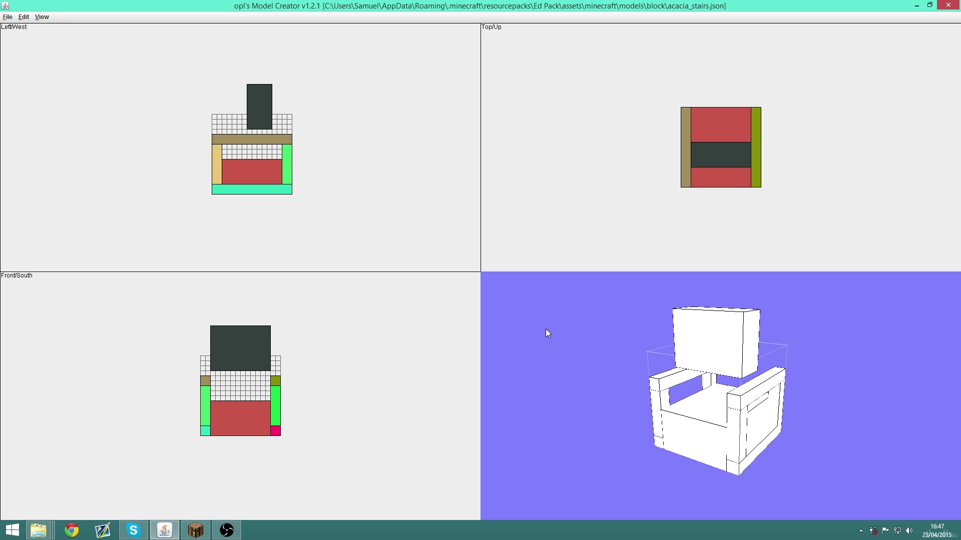
Drag the dark backrest block down and back in the Left/West view
drag(546, 329, 611, 340)
click(260, 131)
drag(257, 110, 277, 140)
click(328, 182)
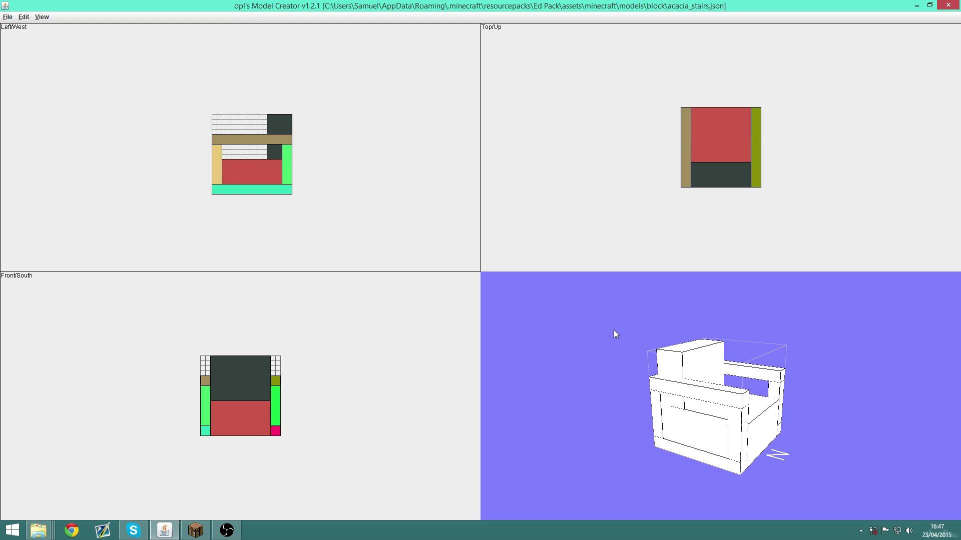
Inspect the chair in 3D and fine-tune the armrest and backrest positions
drag(590, 332, 627, 344)
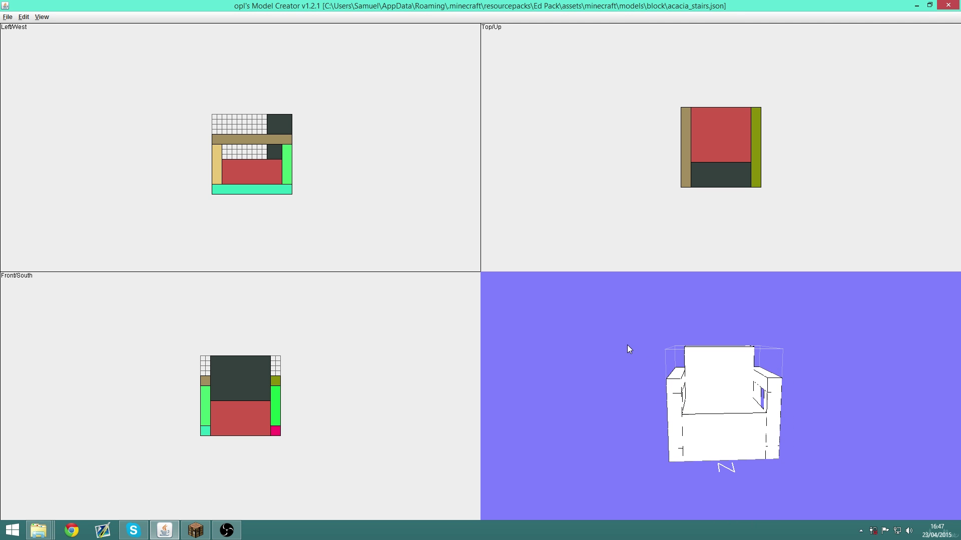
drag(697, 377, 589, 344)
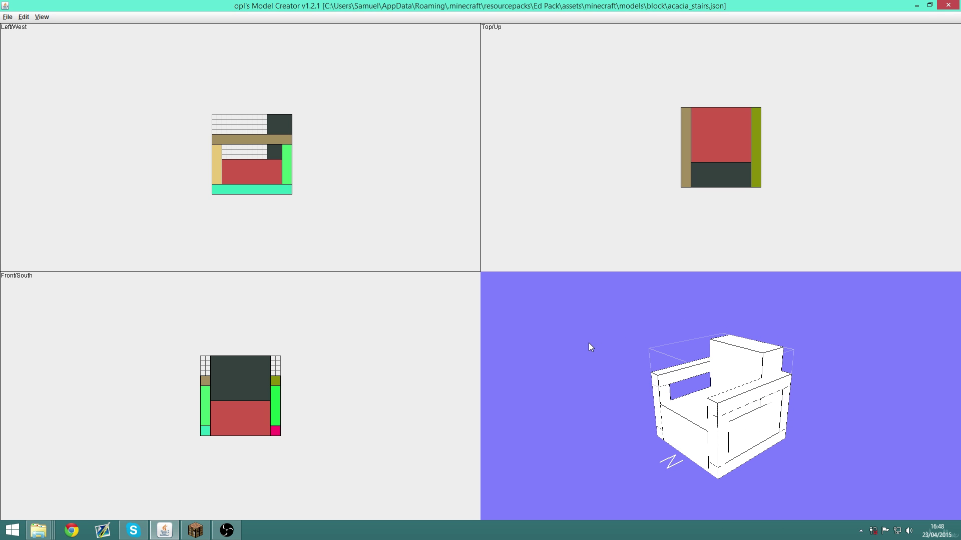
click(248, 138)
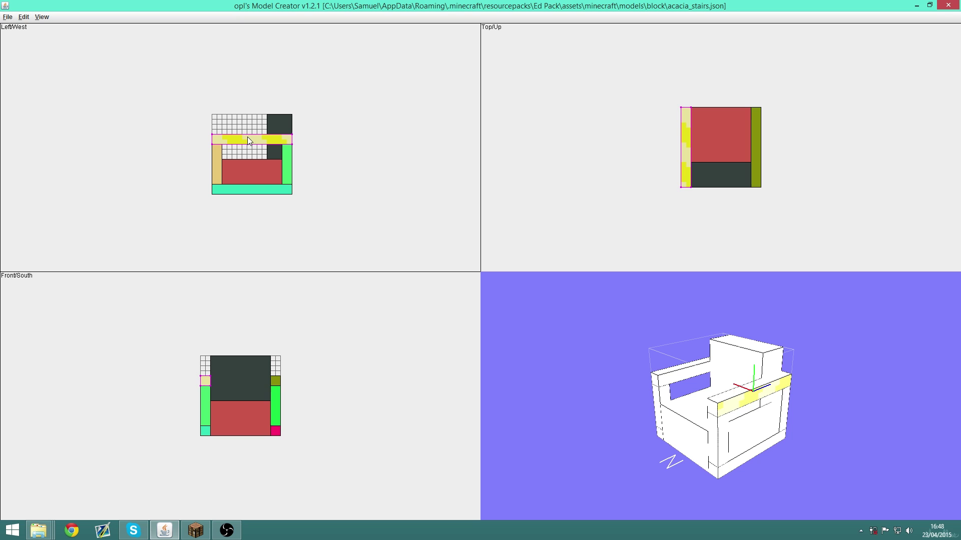
mouse_move(247, 137)
mouse_down()
mouse_move(252, 124)
mouse_move(295, 117)
mouse_move(234, 135)
mouse_move(265, 137)
mouse_move(248, 137)
mouse_up()
mouse_move(241, 380)
mouse_down()
mouse_move(242, 390)
mouse_move(240, 378)
mouse_up()
click(377, 374)
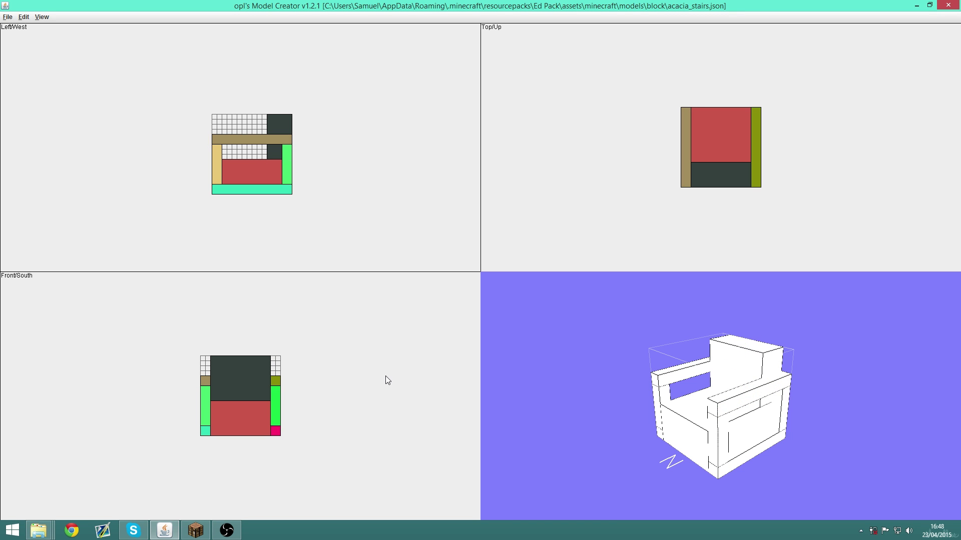
click(40, 17)
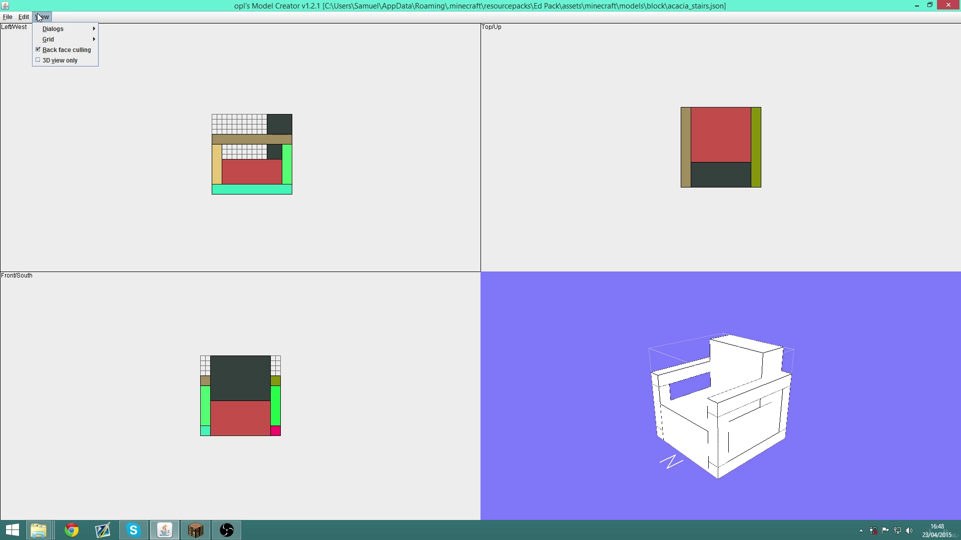
mouse_move(50, 28)
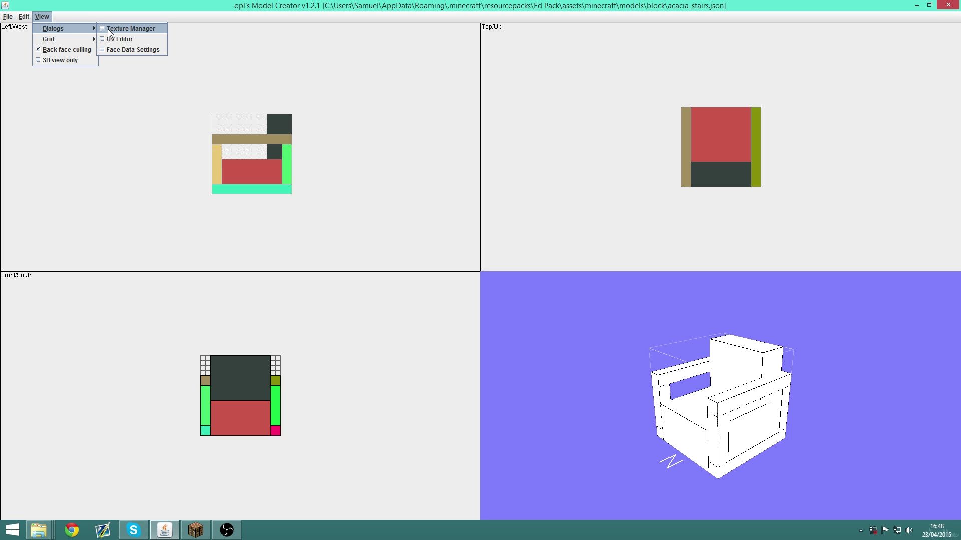
click(119, 40)
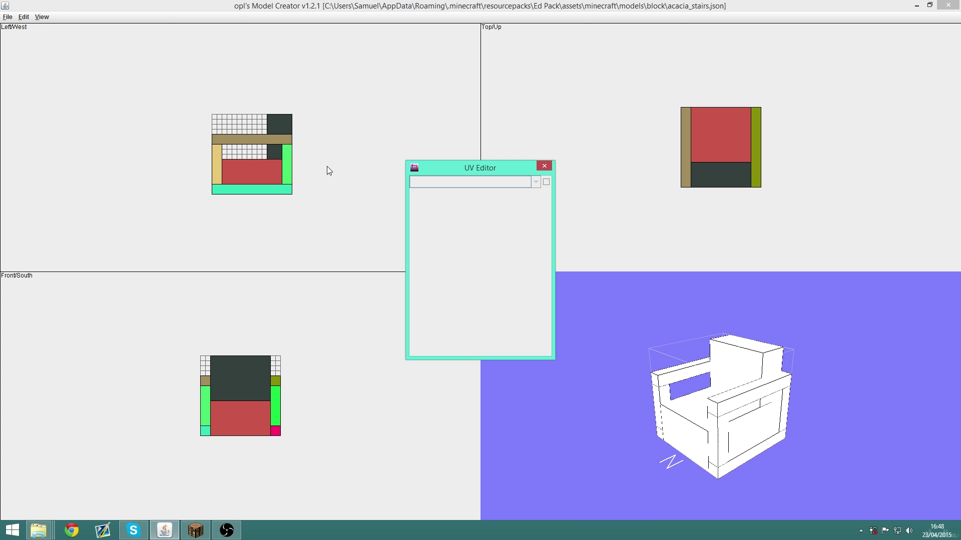
click(540, 167)
click(42, 17)
mouse_move(55, 29)
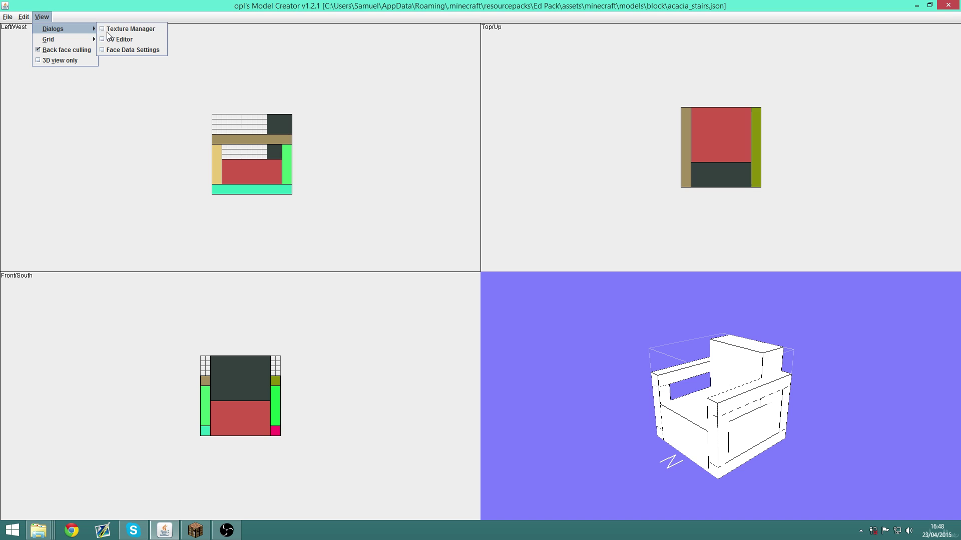
click(119, 30)
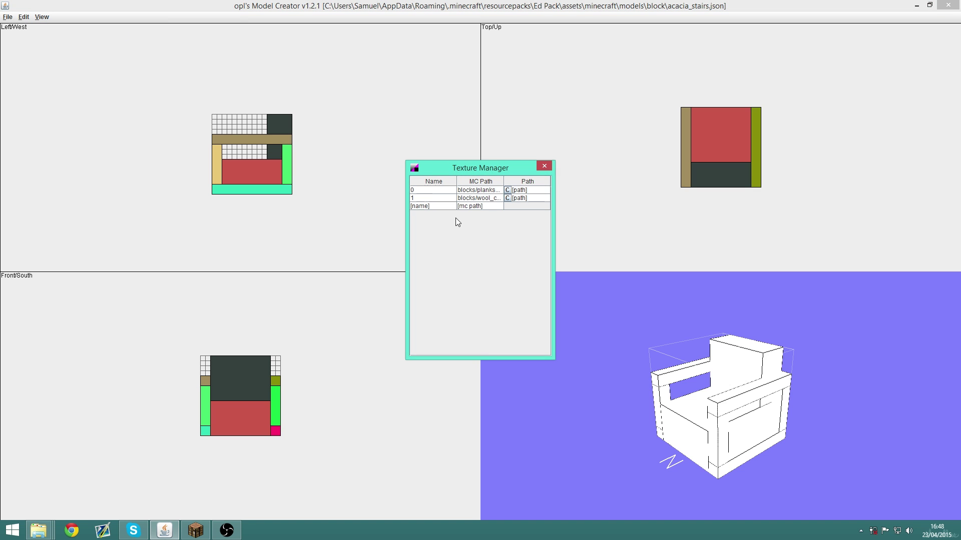
click(544, 166)
drag(617, 335, 722, 375)
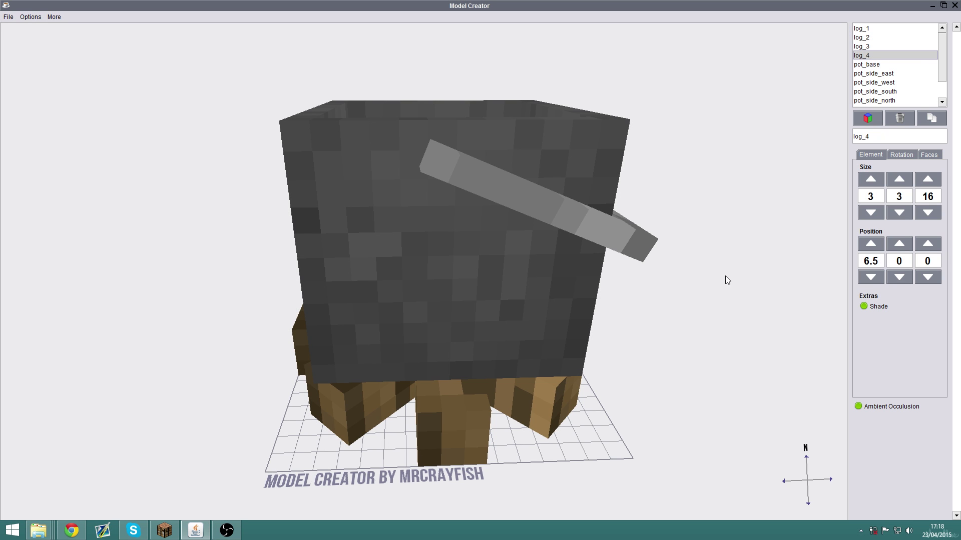
Orbit around the pot and show log_4's Faces tab with its UV editor
drag(725, 276, 665, 292)
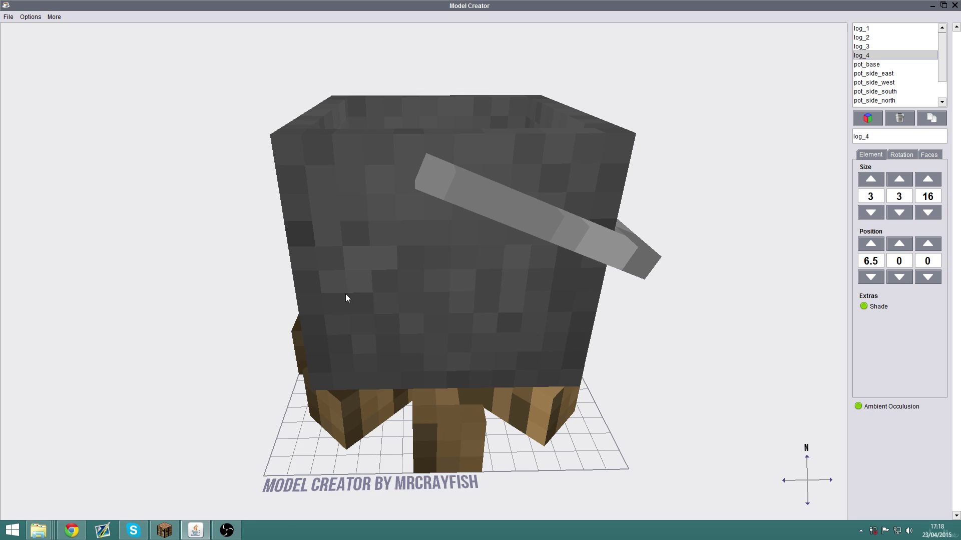
drag(345, 294, 473, 271)
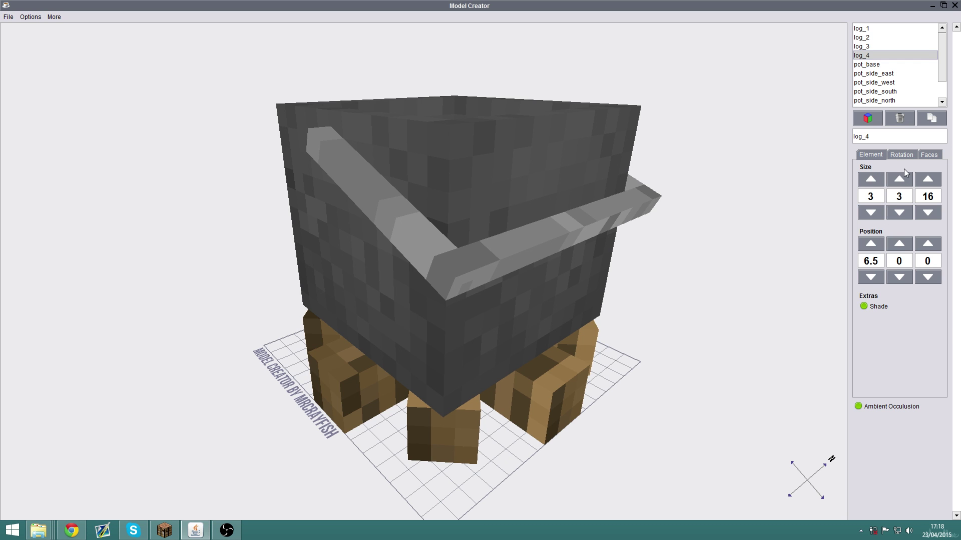
click(901, 156)
click(928, 156)
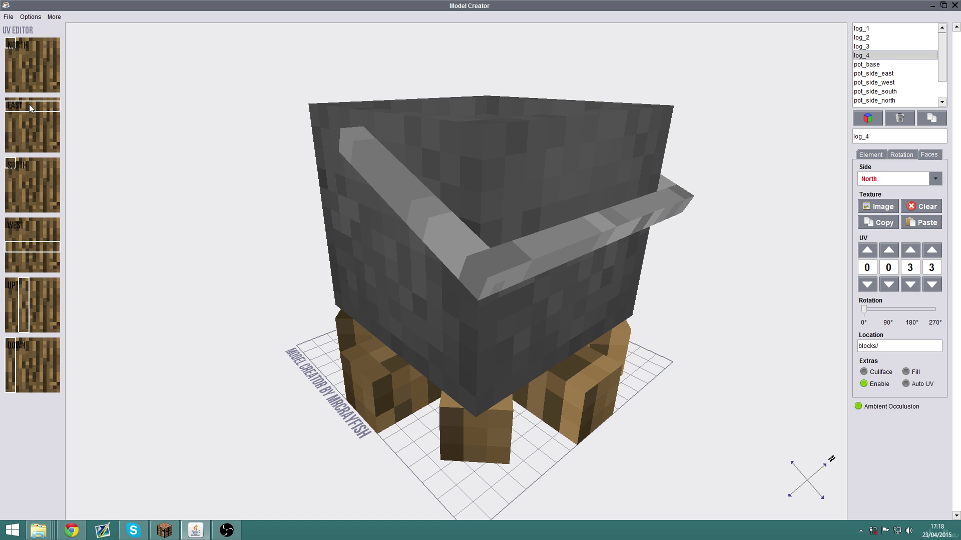
Move the log's EAST face UV area lower and orbit to a side view of the pot
drag(29, 103, 29, 113)
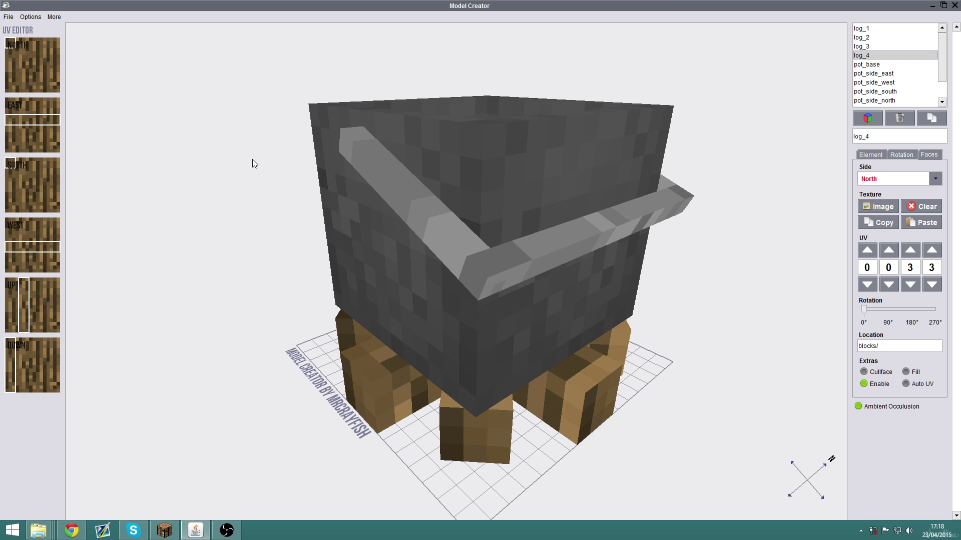
drag(252, 160, 431, 216)
drag(436, 253, 679, 227)
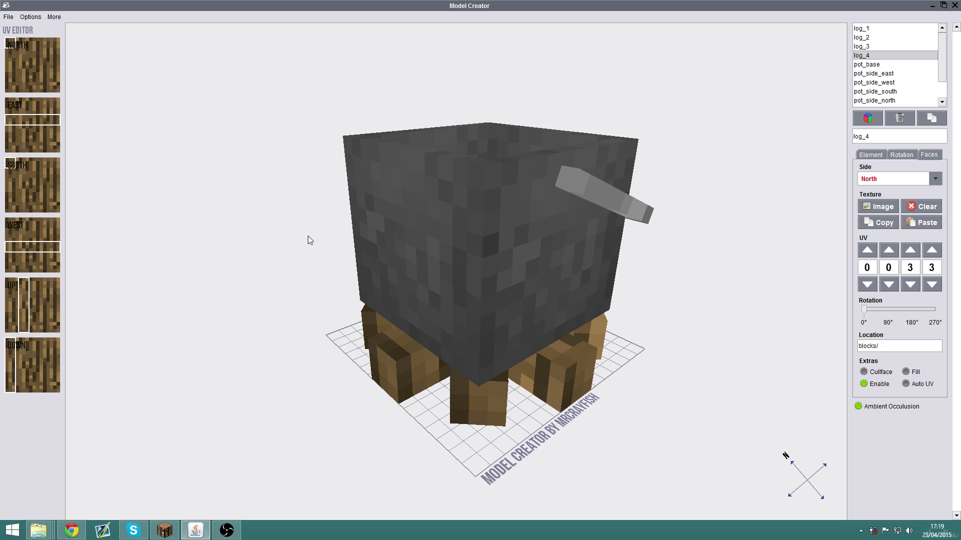
drag(307, 235, 349, 217)
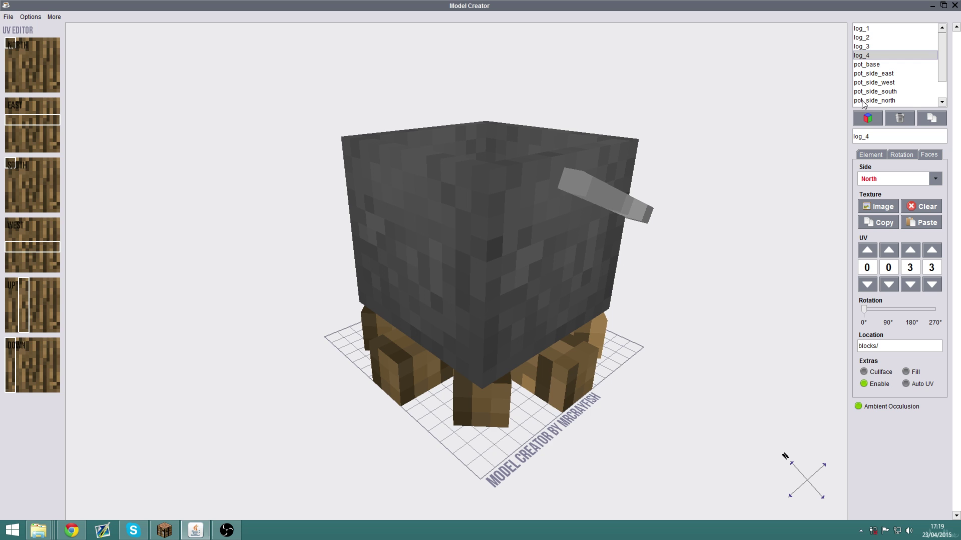
Add a new small cube element and position it on the stone pot
click(867, 118)
drag(314, 280, 422, 297)
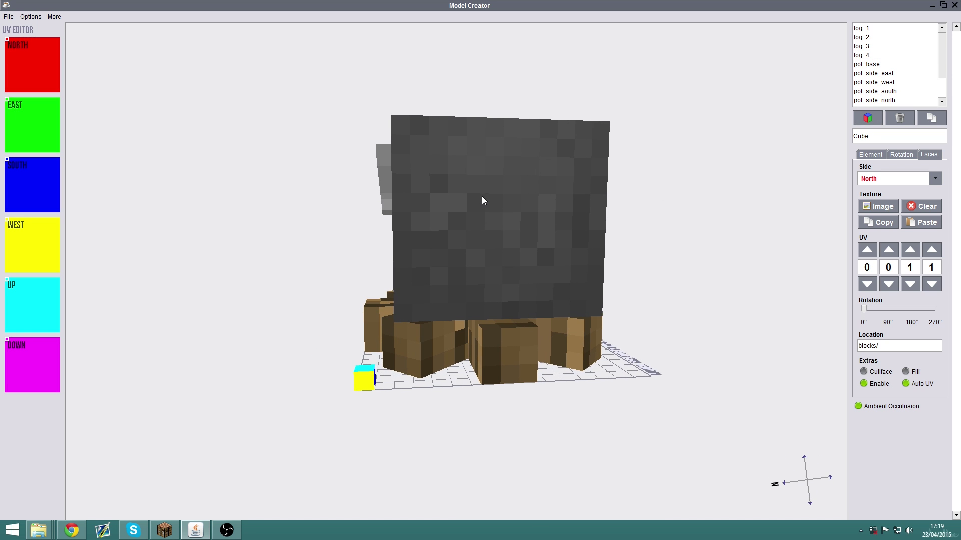
drag(482, 200, 470, 222)
drag(363, 385, 448, 262)
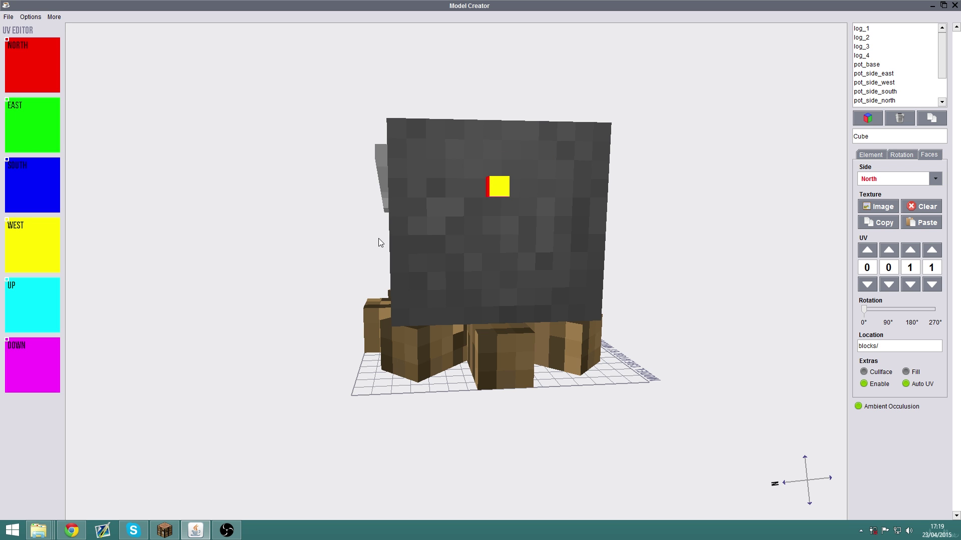
drag(377, 240, 472, 263)
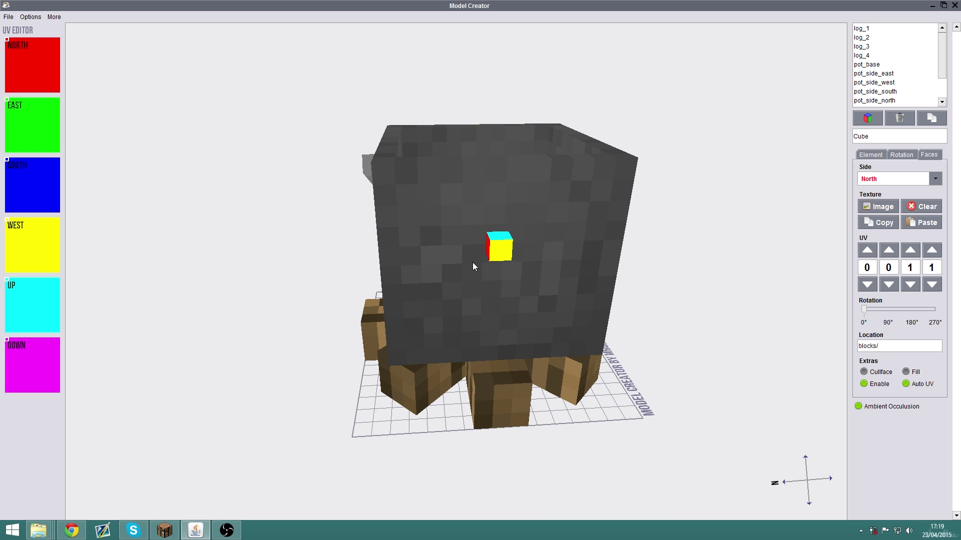
mouse_move(507, 220)
mouse_down()
mouse_move(514, 156)
mouse_move(474, 249)
mouse_move(692, 120)
mouse_move(614, 100)
mouse_move(482, 140)
mouse_move(518, 150)
mouse_move(388, 246)
mouse_move(517, 223)
mouse_move(530, 188)
mouse_move(500, 210)
mouse_up()
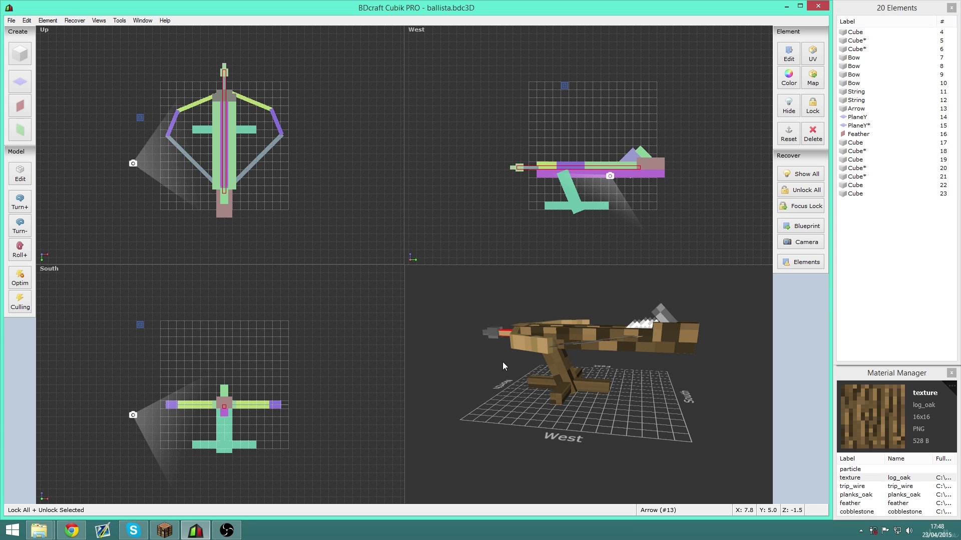
Rotate the ballista's support leg Cube #19 to 22.5° about X in the West view
drag(502, 362, 532, 378)
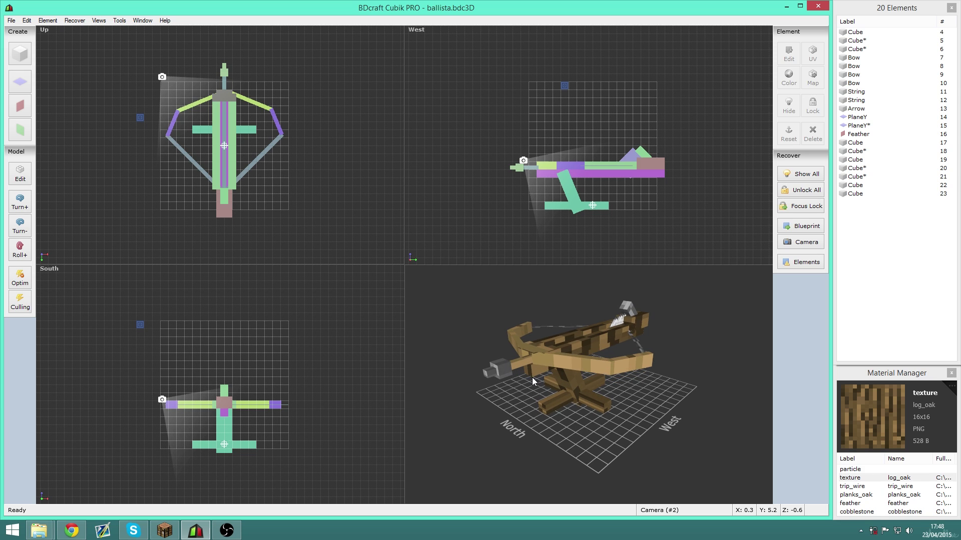
drag(532, 381, 523, 405)
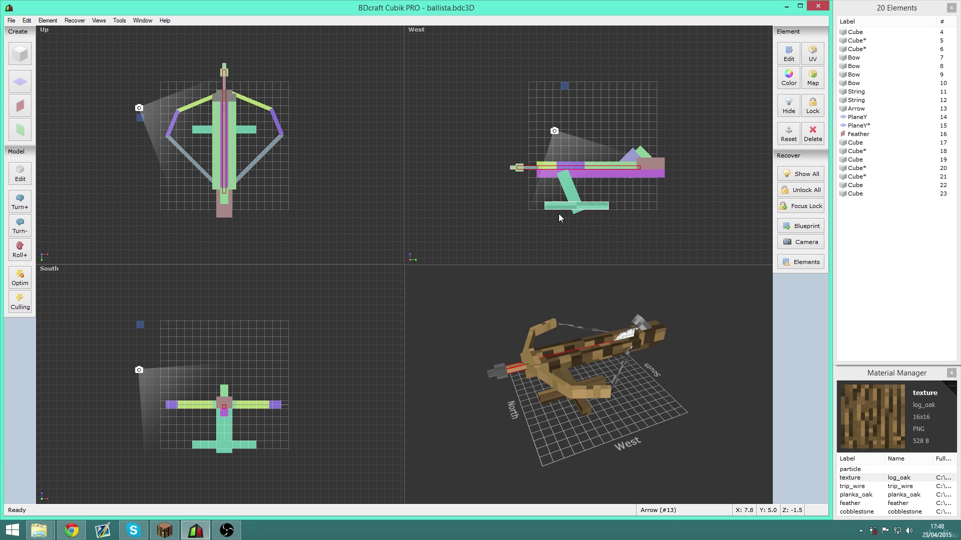
drag(597, 395, 620, 350)
click(564, 193)
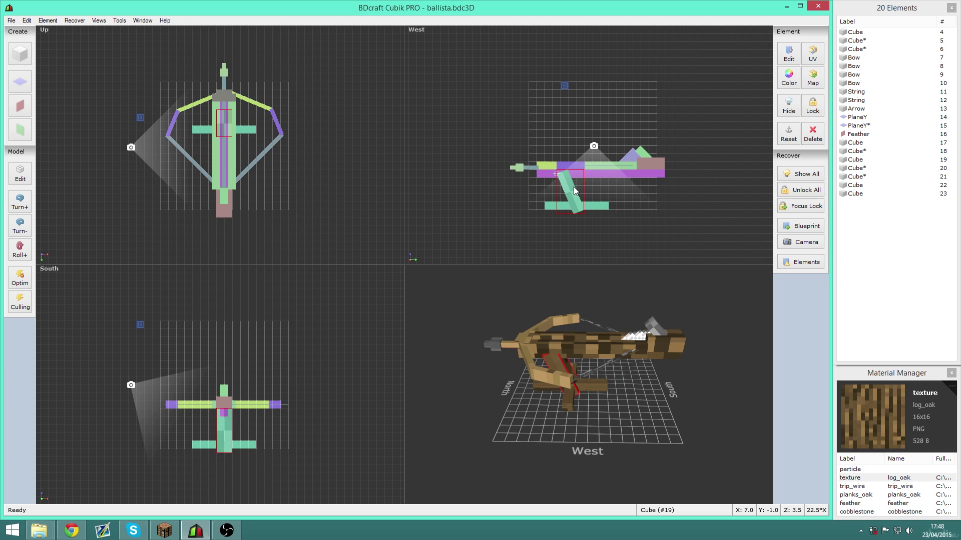
right_drag(564, 192, 584, 195)
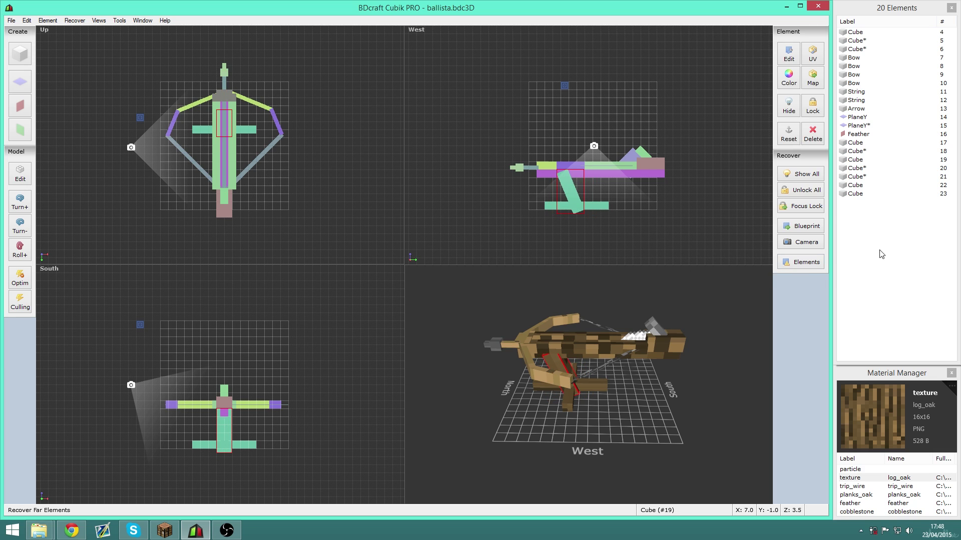
drag(879, 249, 868, 35)
right_click(868, 35)
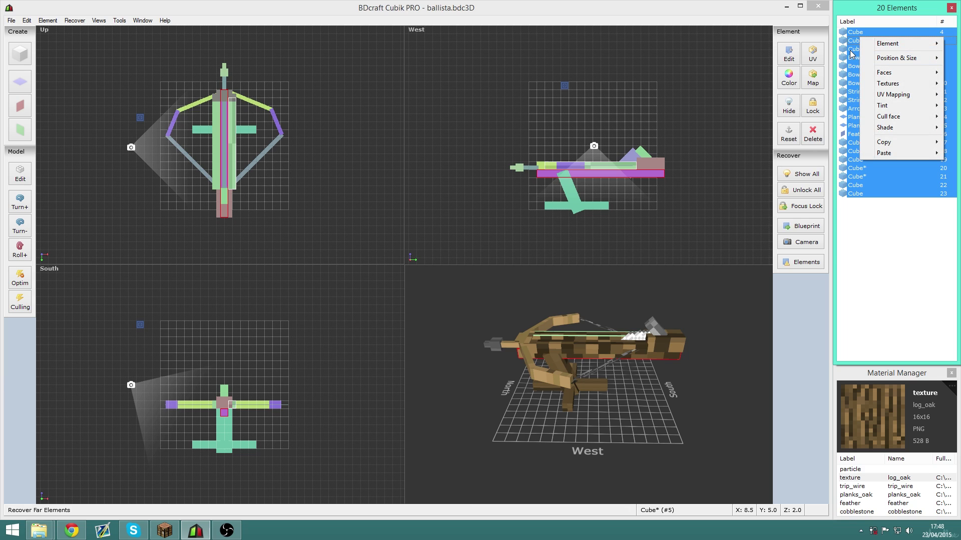
mouse_move(883, 58)
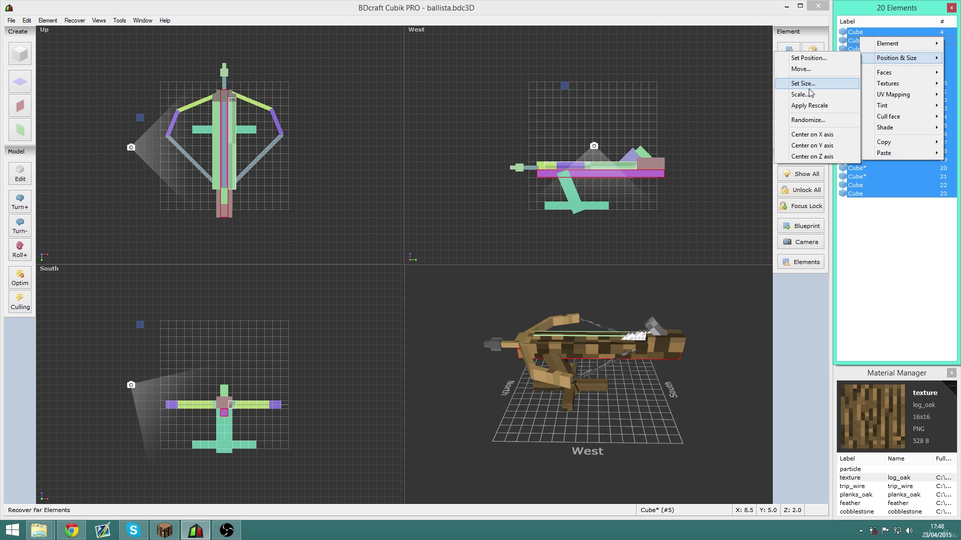
click(876, 280)
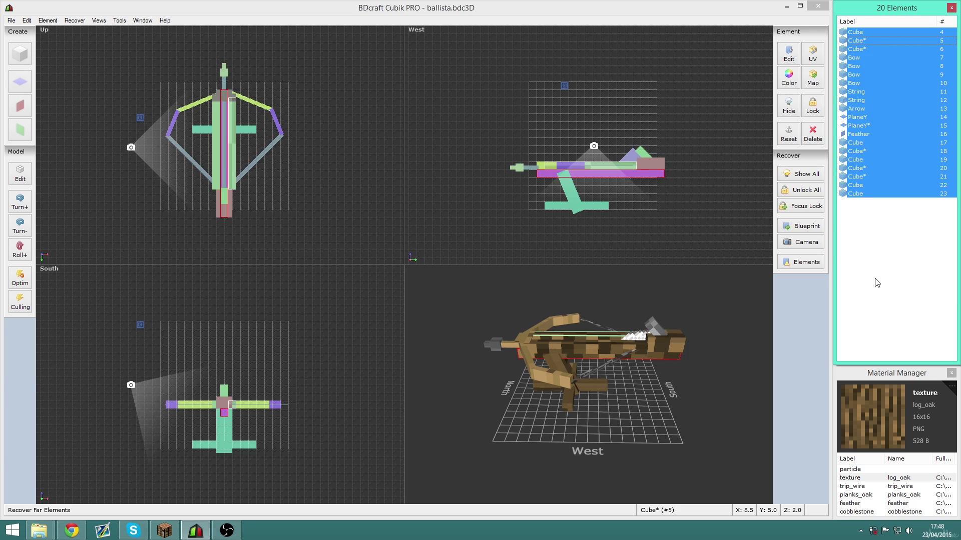
click(876, 280)
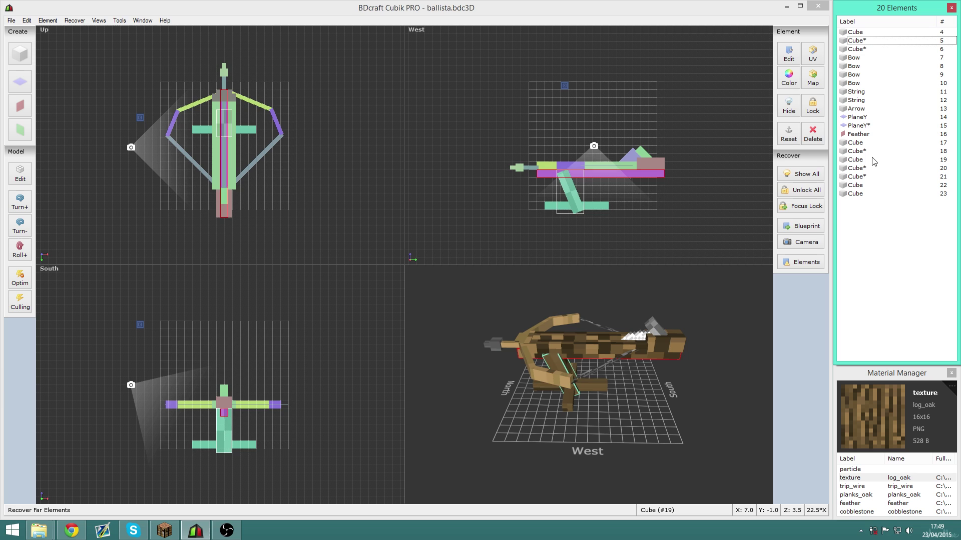
click(867, 196)
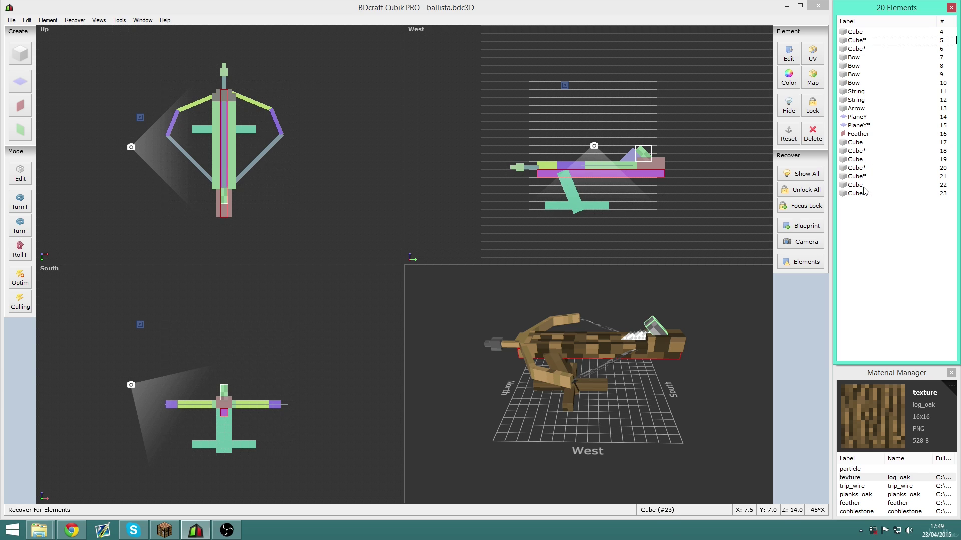
click(864, 186)
click(884, 295)
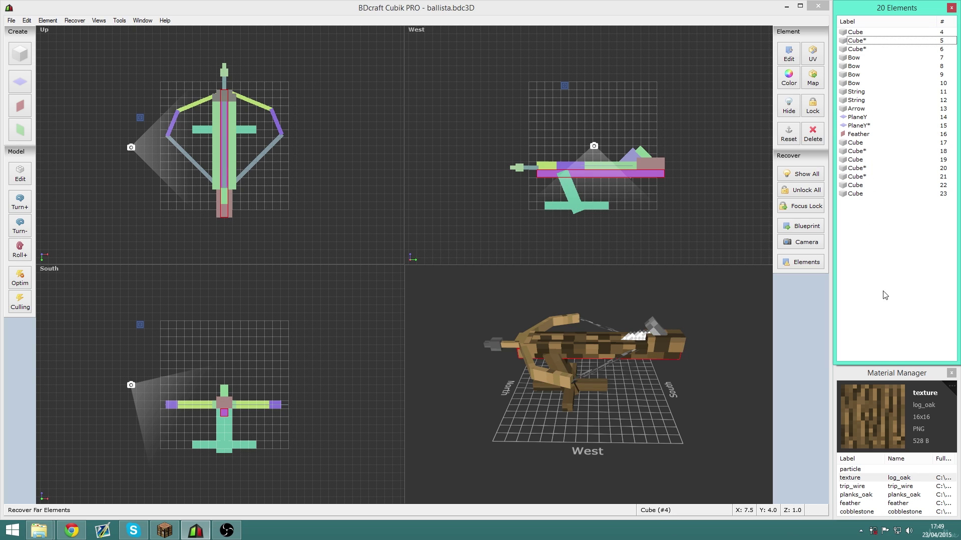
click(884, 373)
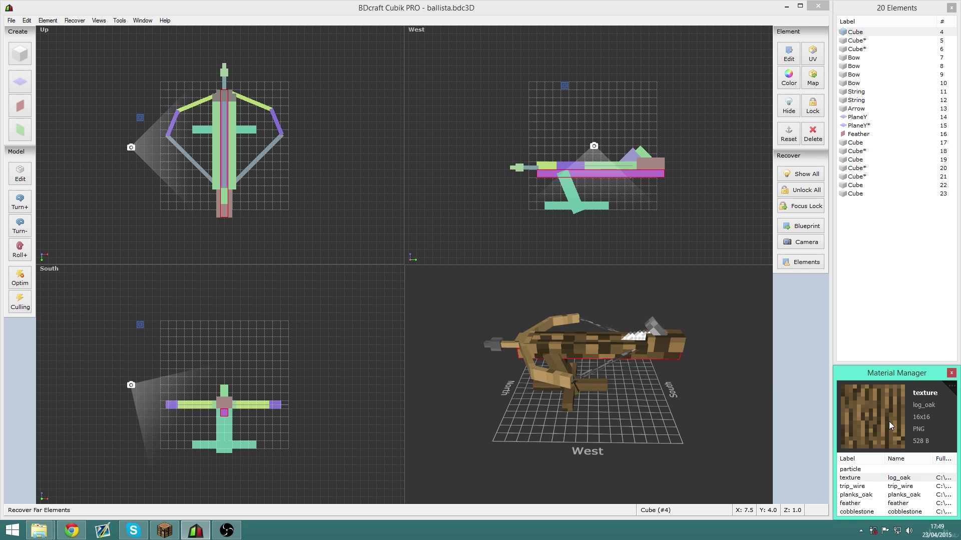
double_click(859, 481)
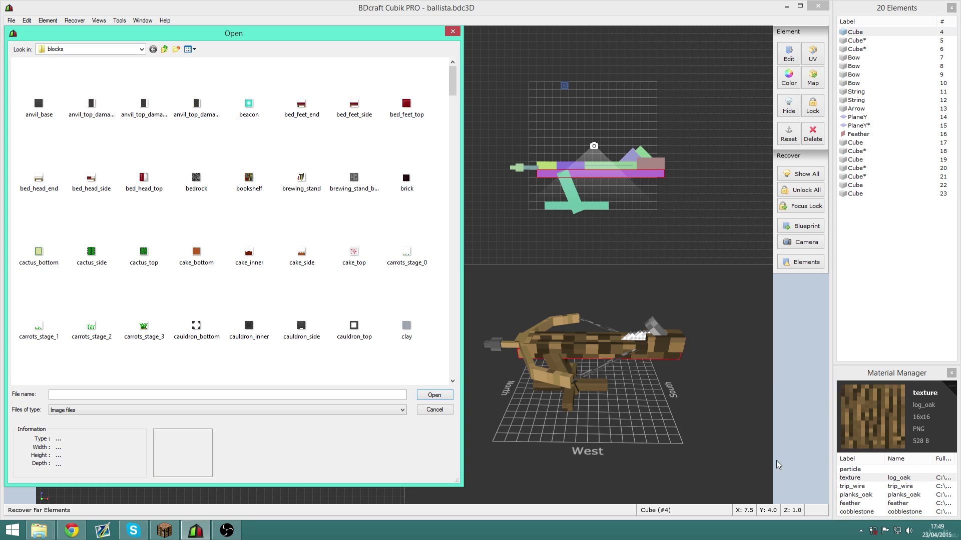
drag(454, 88, 452, 41)
click(452, 33)
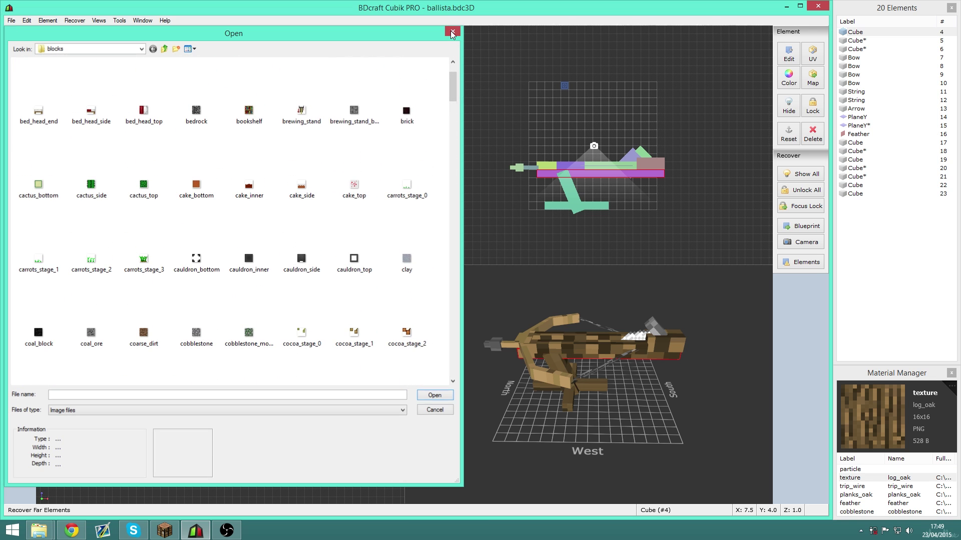
click(120, 20)
mouse_move(100, 21)
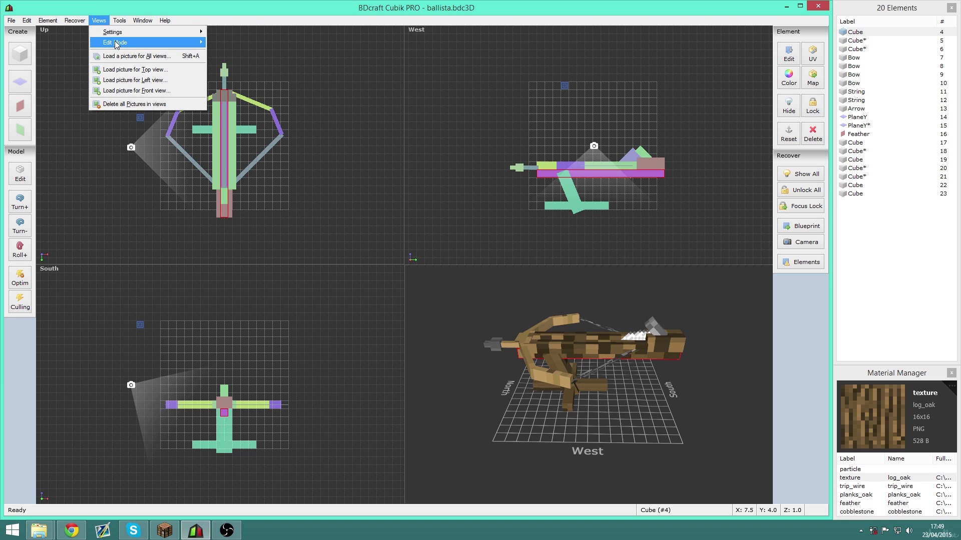
mouse_move(116, 44)
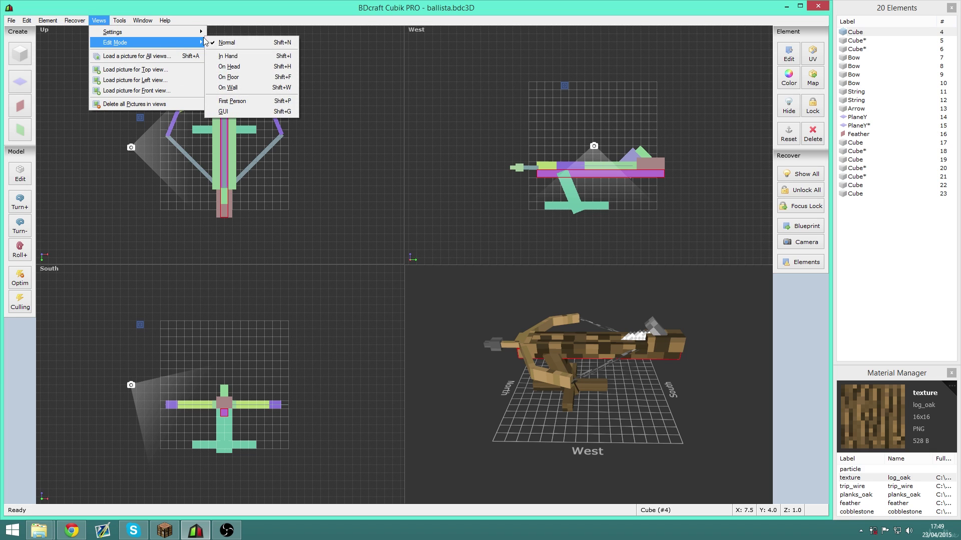
click(243, 57)
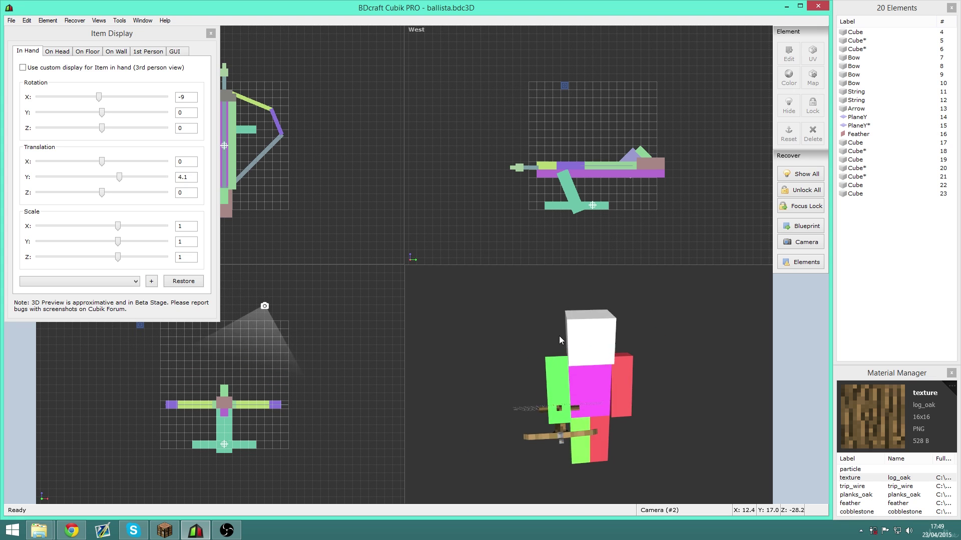
click(158, 52)
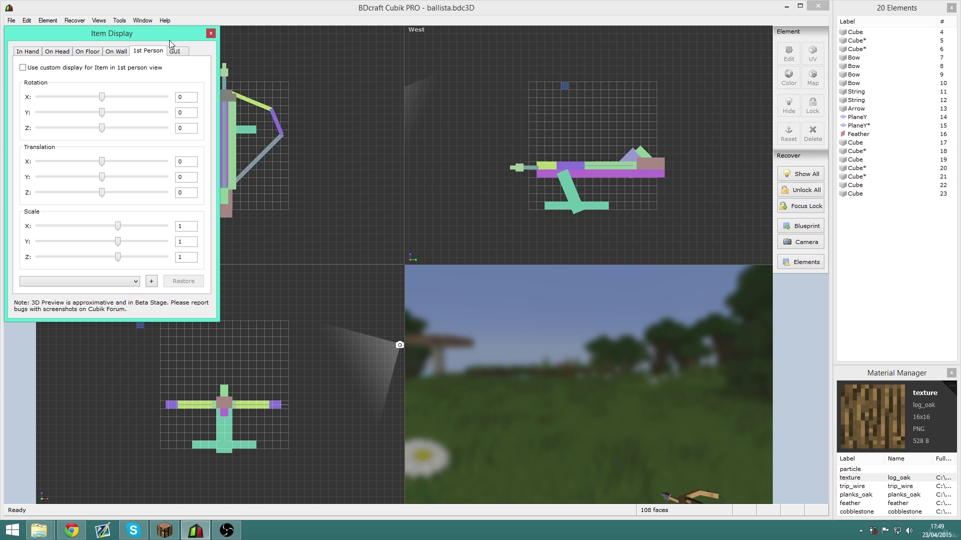
click(175, 53)
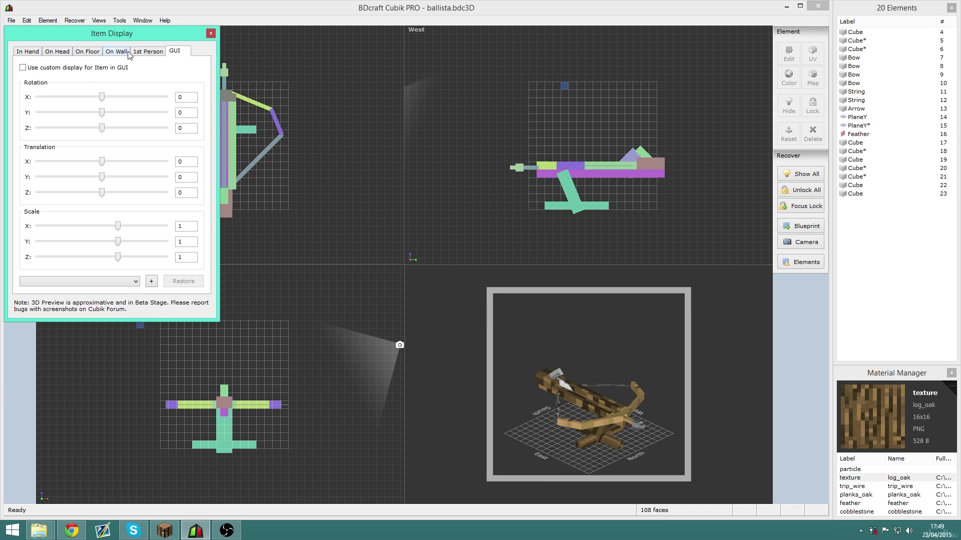
click(35, 54)
click(64, 54)
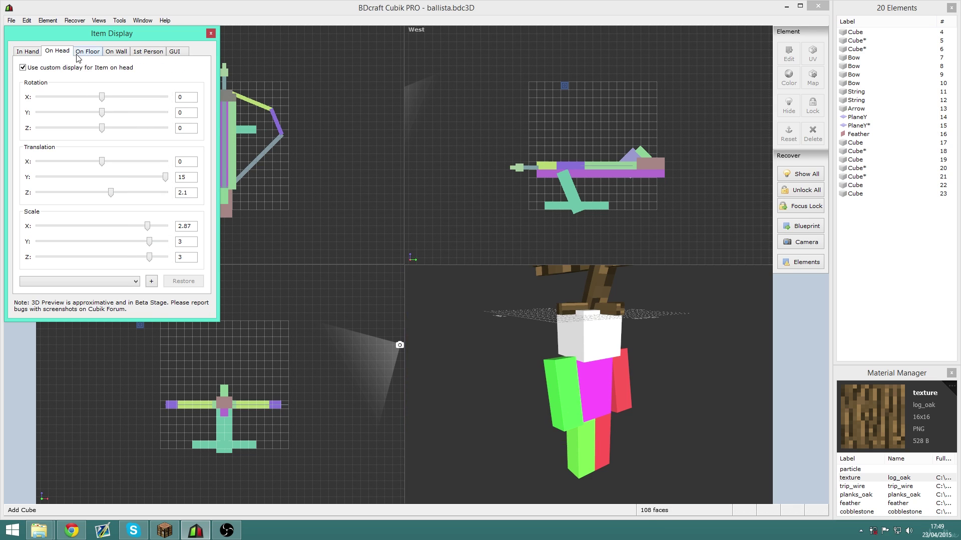
click(89, 54)
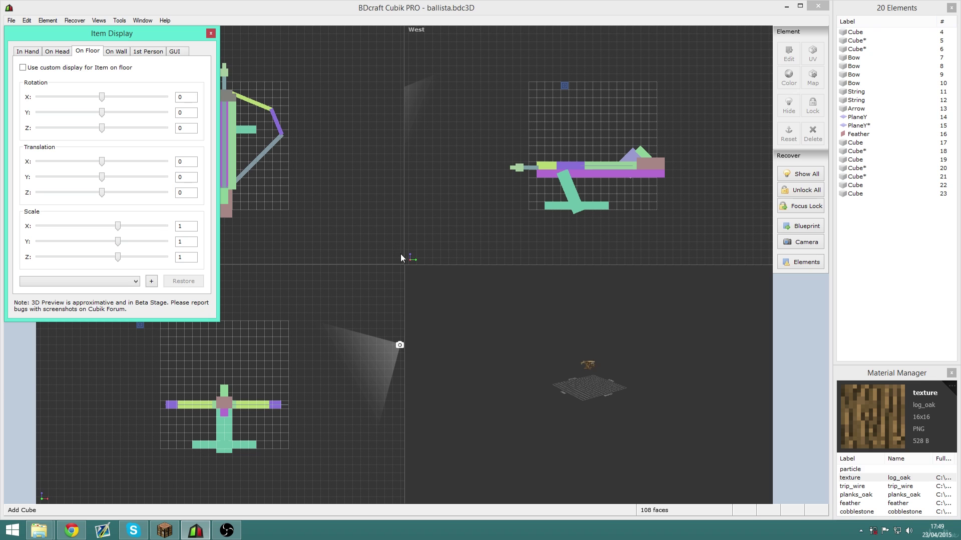
key(Escape)
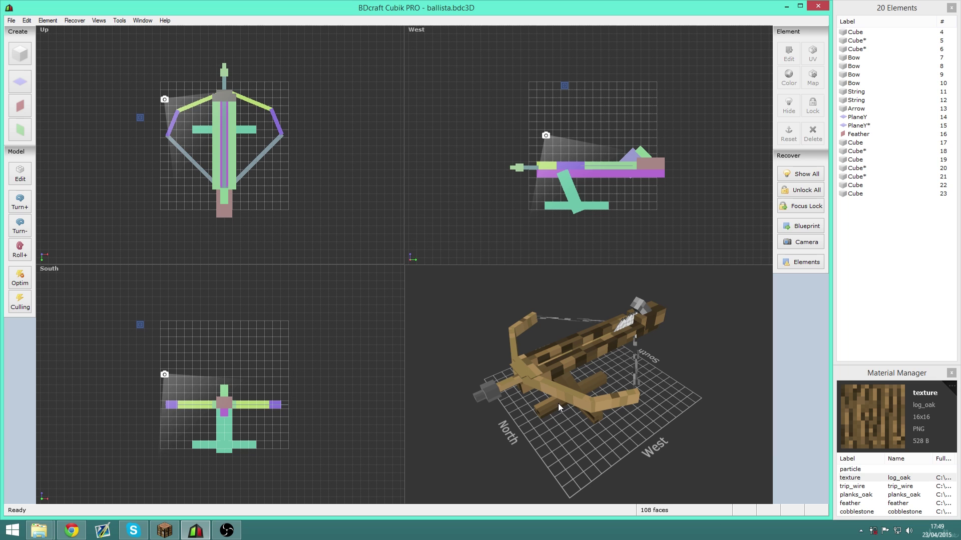
Orbit to a low close-up of the ballista between its north and west sides
mouse_move(530, 428)
mouse_down()
mouse_move(521, 437)
mouse_move(512, 410)
mouse_move(527, 382)
mouse_move(522, 427)
mouse_up()
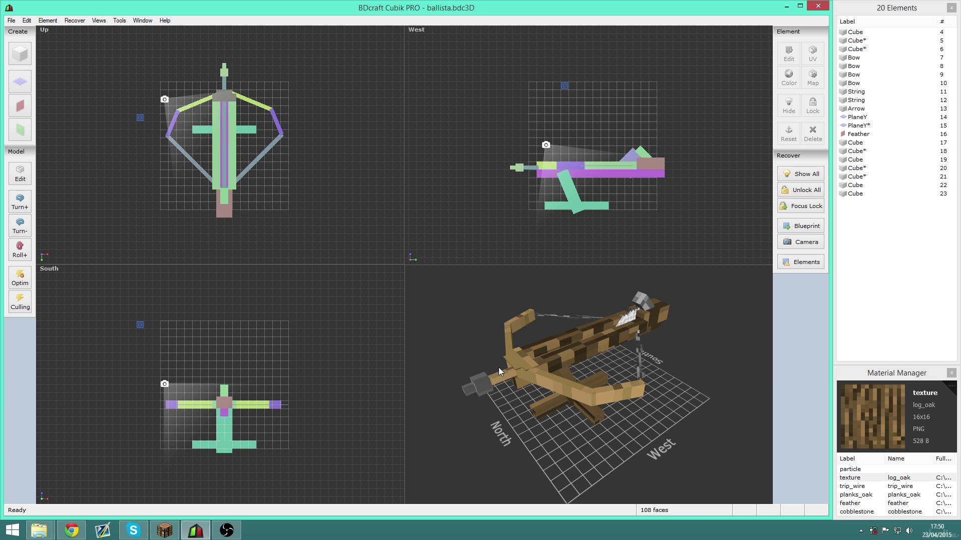
mouse_move(498, 367)
mouse_down()
mouse_move(554, 356)
mouse_move(492, 369)
mouse_up()
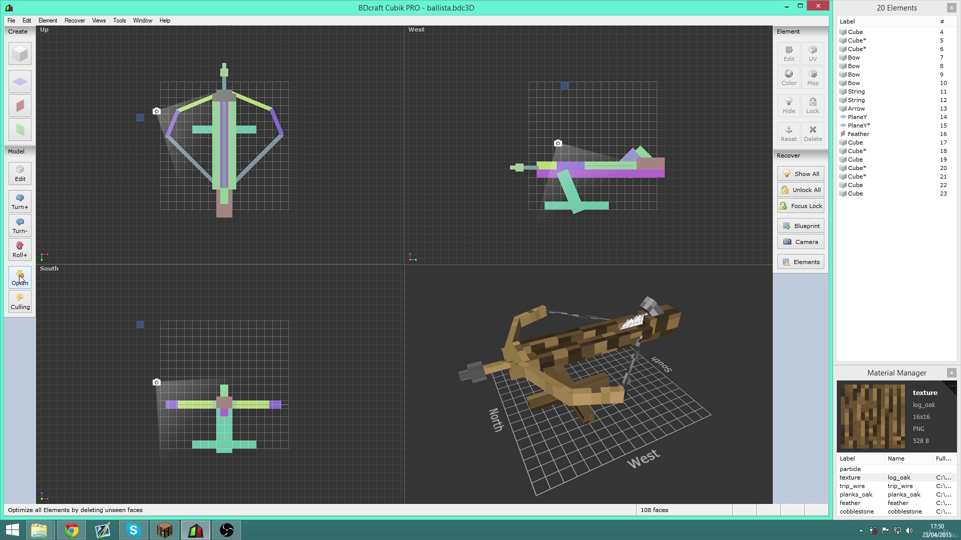
View the ballista's Model Properties, cancel them, and orbit the 3D preview
click(20, 175)
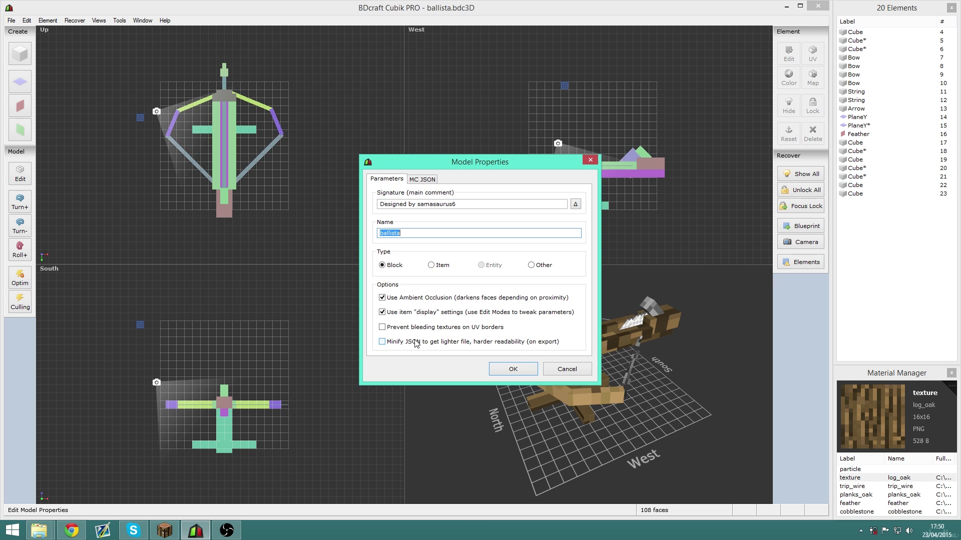
click(567, 369)
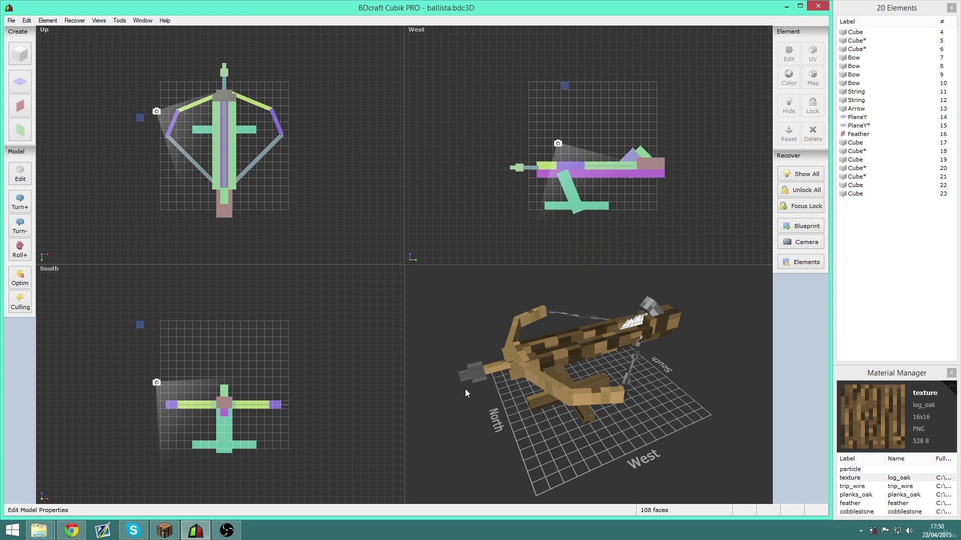
drag(464, 388, 499, 394)
scroll(605, 345, down, 5)
drag(604, 345, 562, 401)
scroll(569, 356, up, 5)
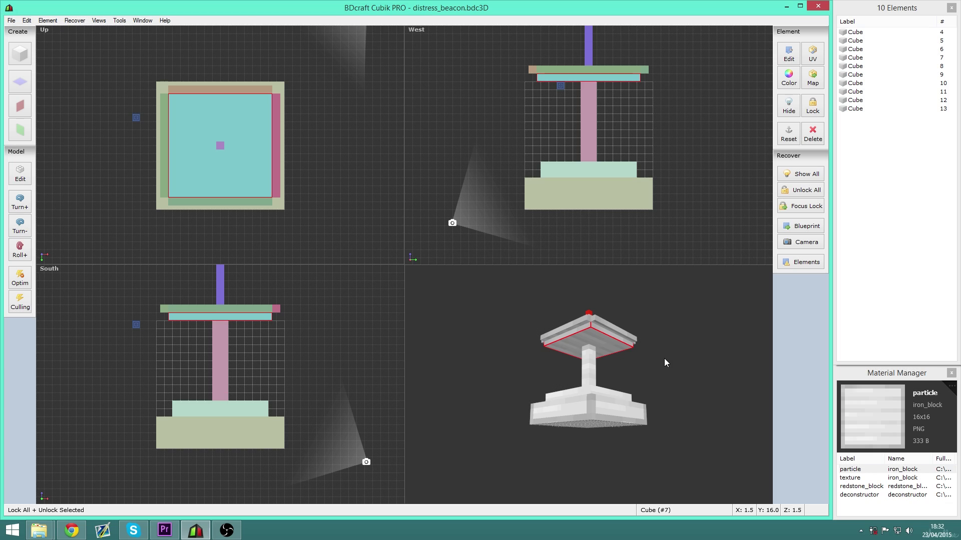
drag(662, 343, 640, 347)
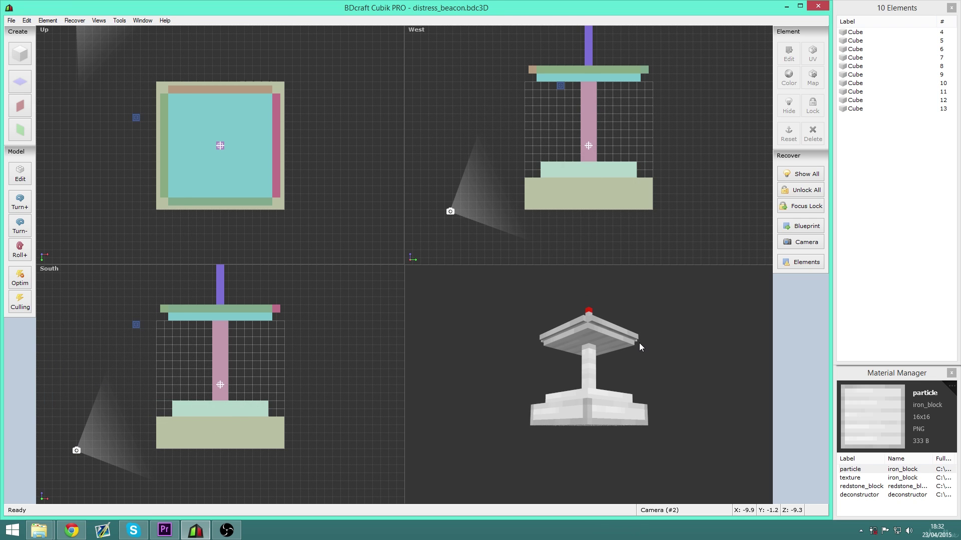
right_drag(639, 343, 640, 338)
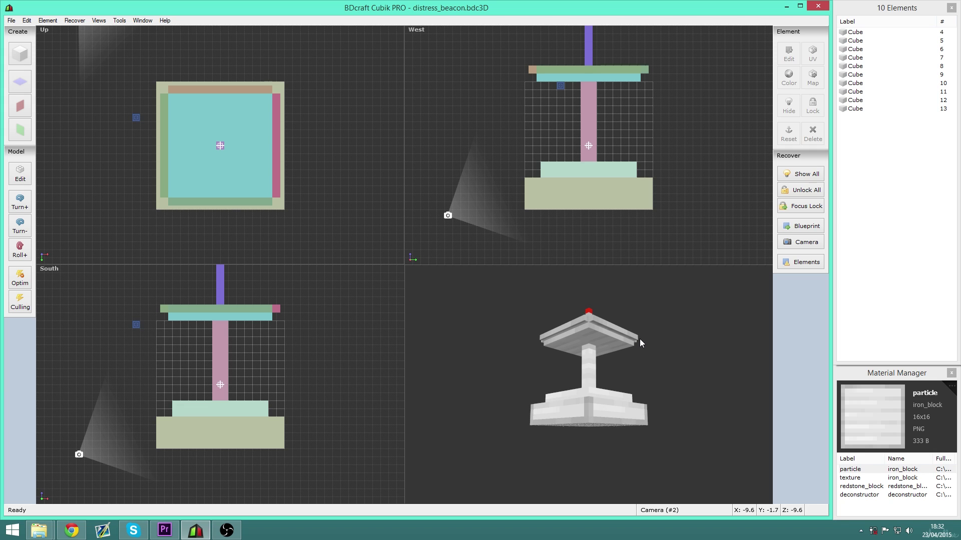
click(620, 314)
right_drag(626, 303, 614, 325)
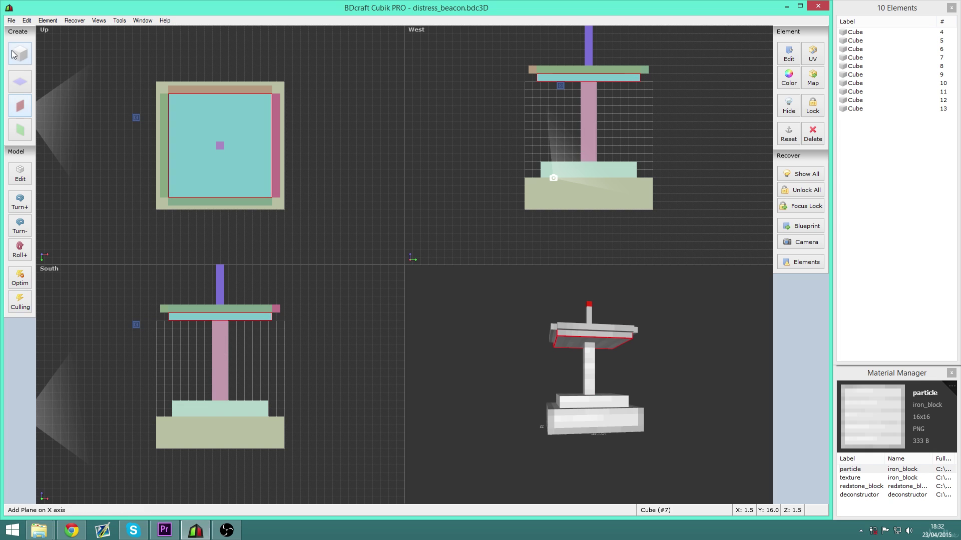
click(47, 22)
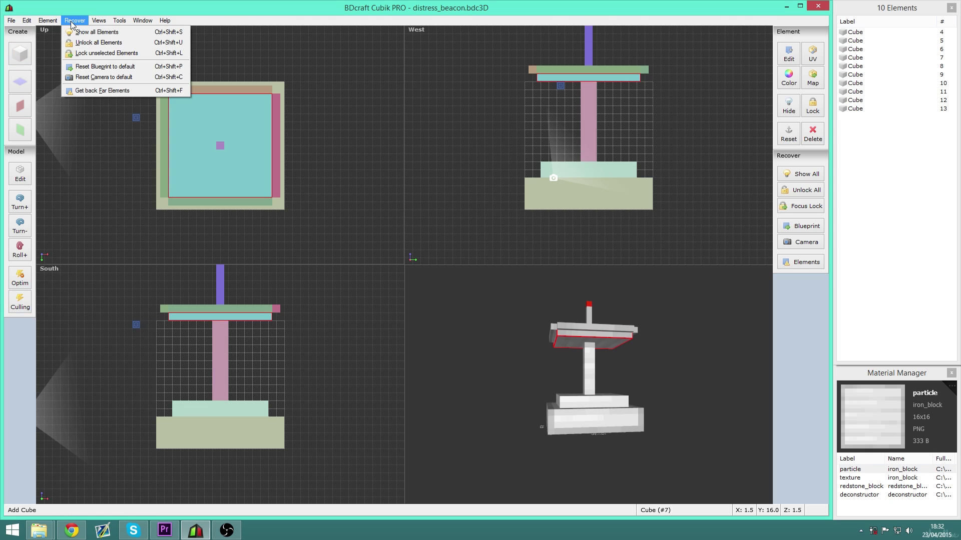
mouse_move(165, 21)
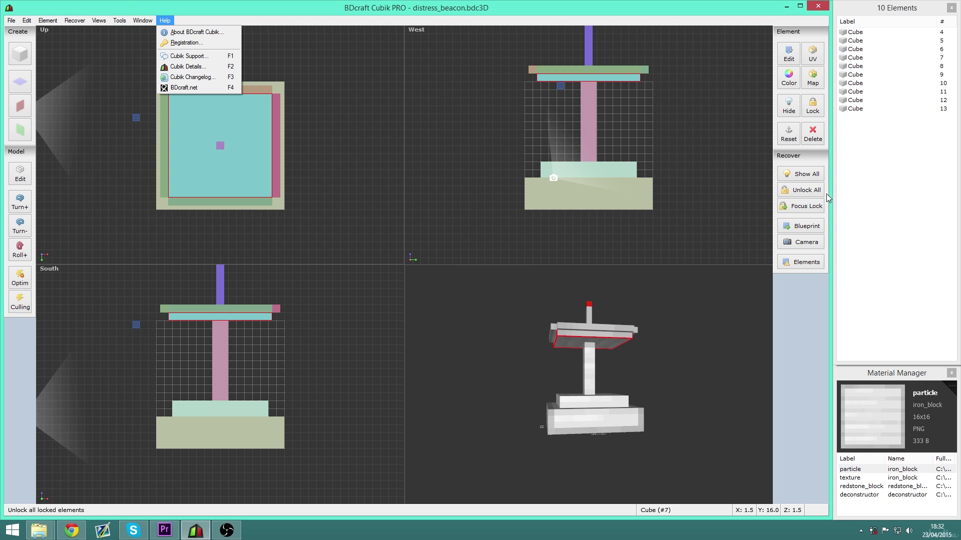
click(818, 283)
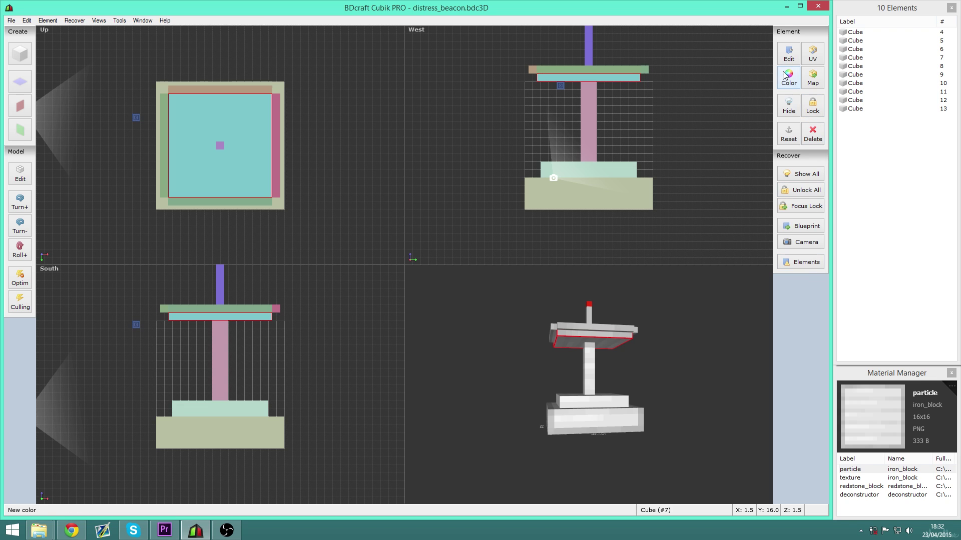
click(795, 263)
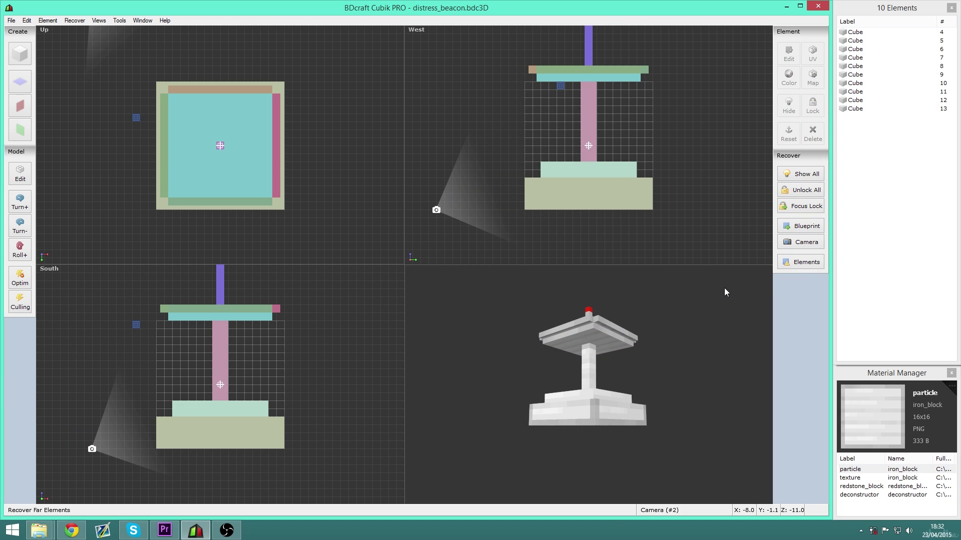
Orbit around the distress beacon and select its top plate
right_drag(722, 279, 638, 314)
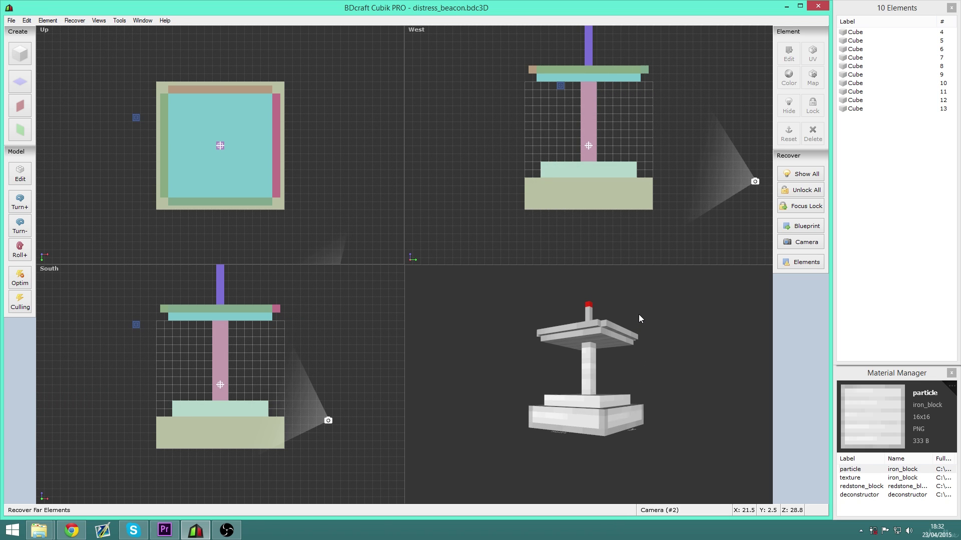
click(639, 315)
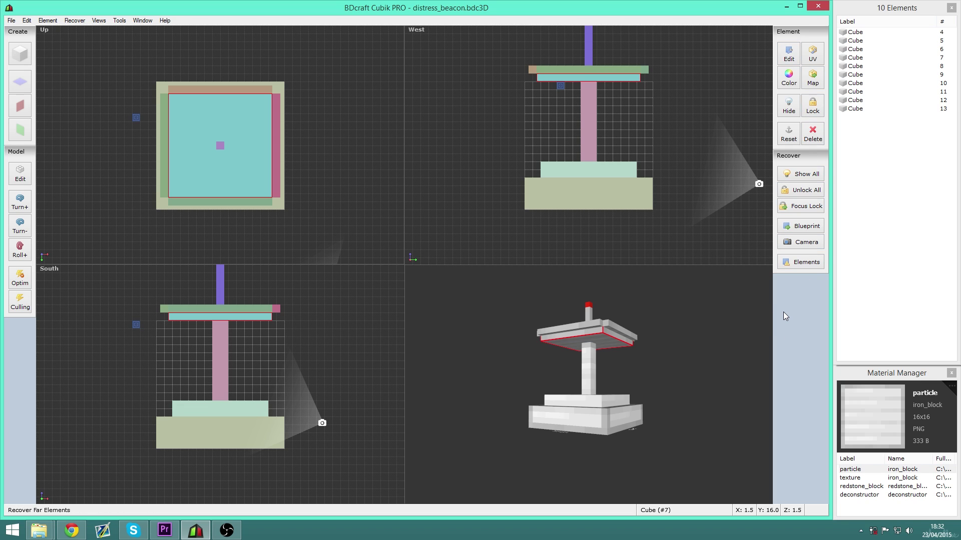
drag(722, 343, 669, 276)
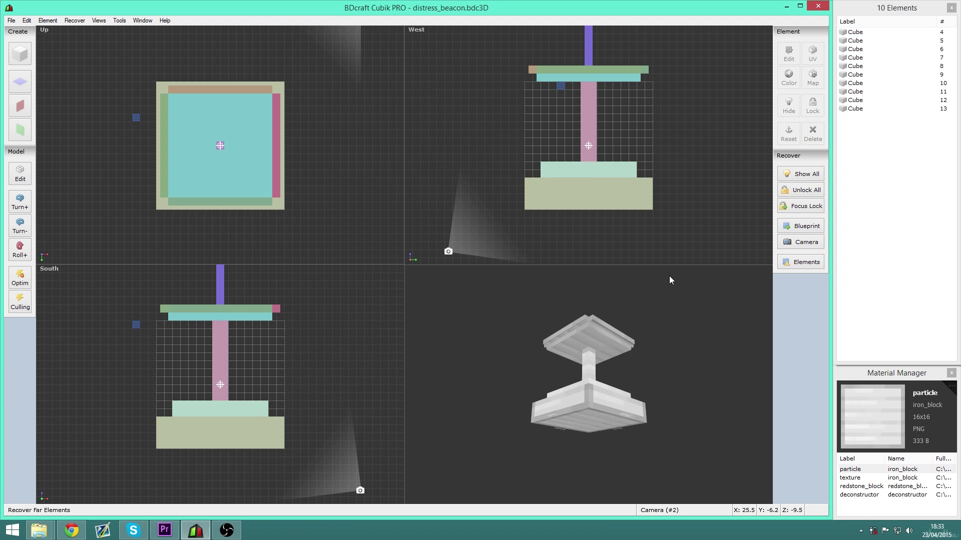
drag(519, 305, 559, 334)
click(574, 325)
click(559, 334)
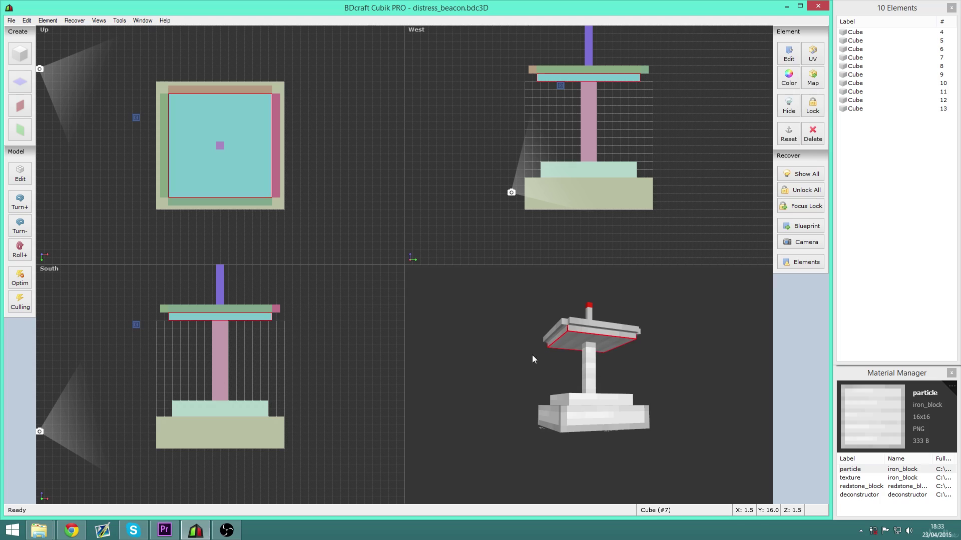